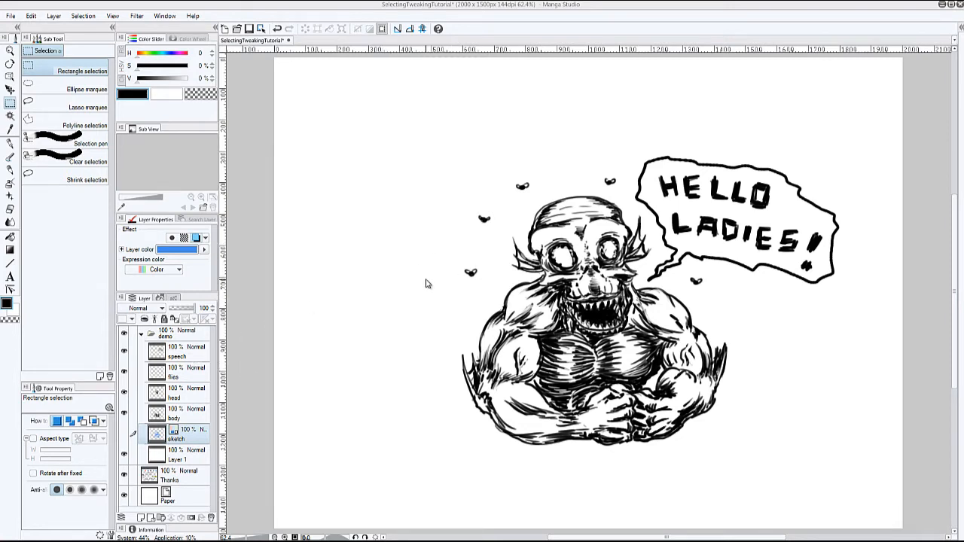
- Select the speech layer and hide and show the speech, flies, head and body layers one by one to check their contents
click(190, 357)
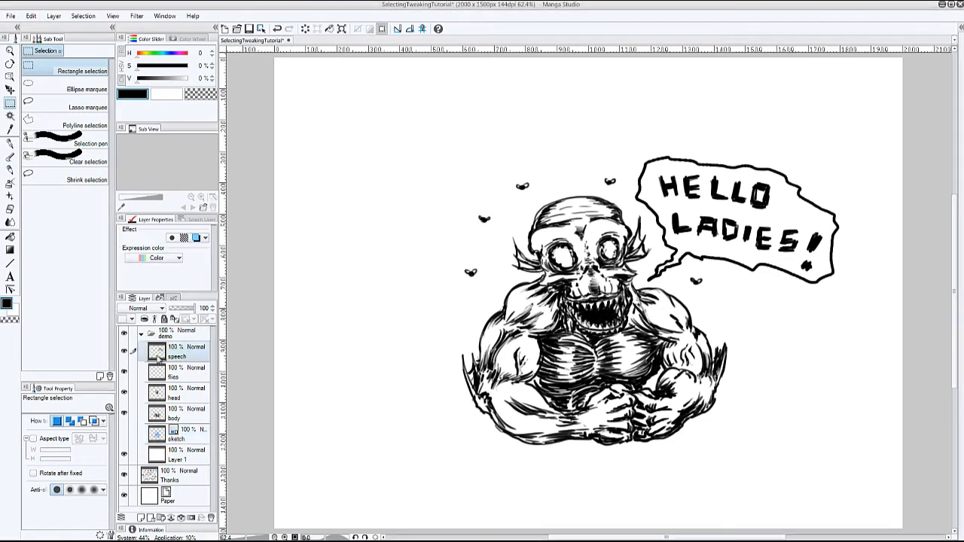
click(124, 352)
click(125, 352)
click(124, 373)
click(124, 372)
click(124, 393)
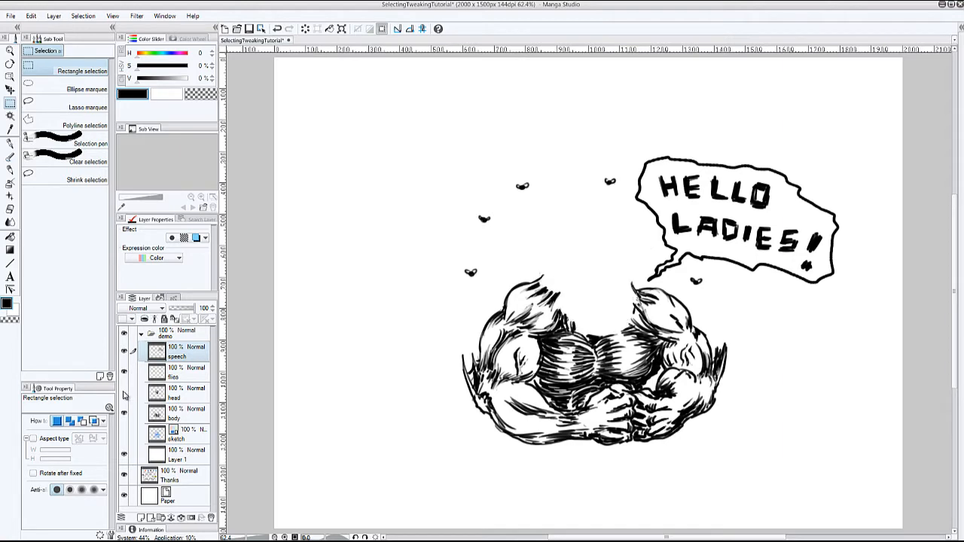
click(124, 393)
click(124, 413)
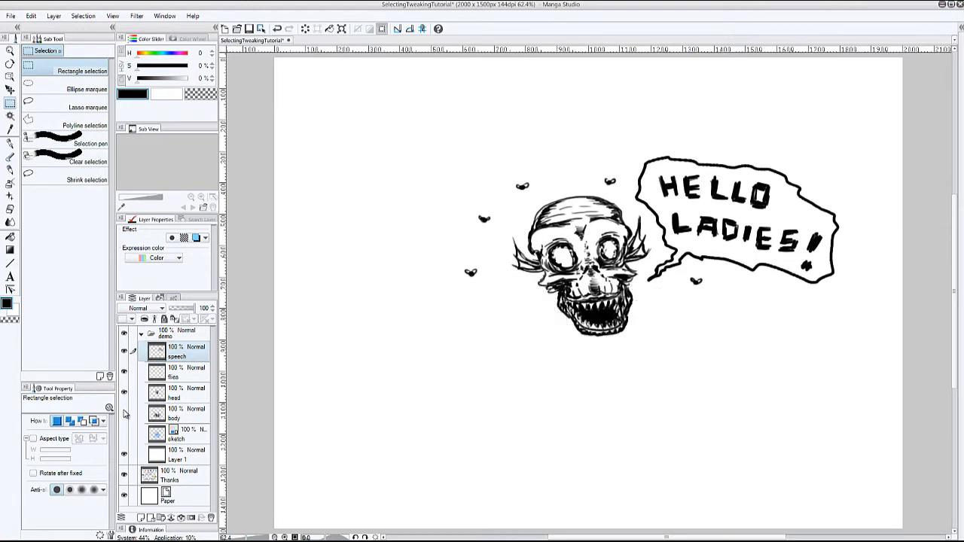
click(125, 413)
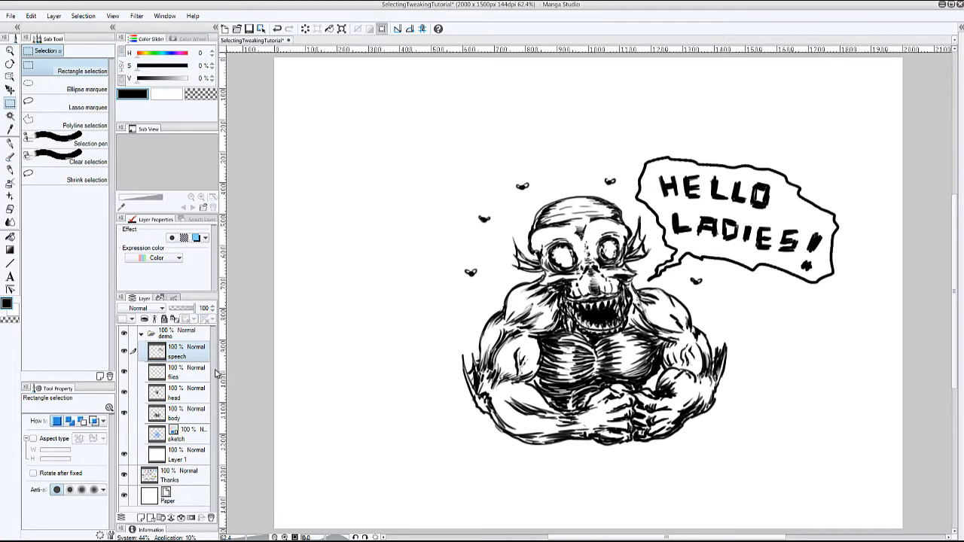
- Move the speech bubble slightly up, away from the creature, with the Move layer tool
click(9, 89)
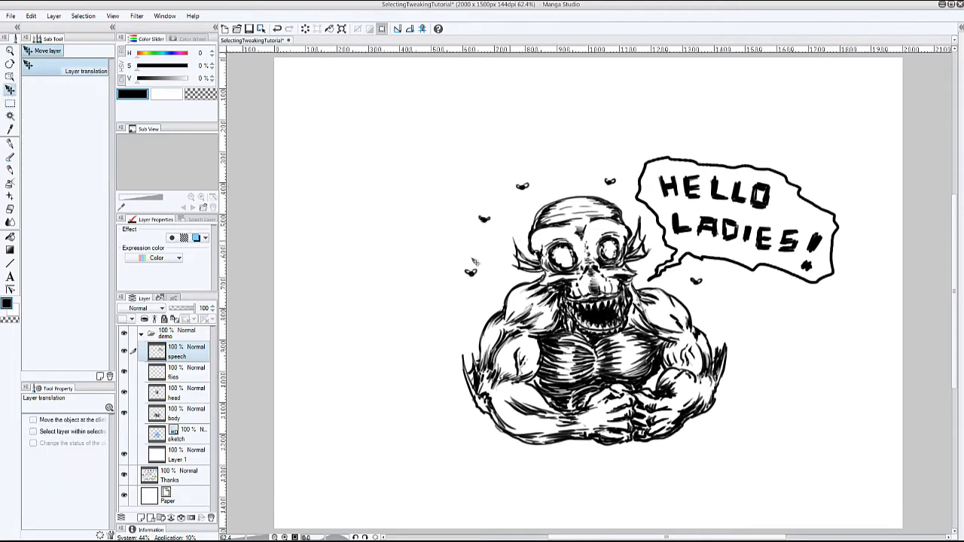
mouse_move(695, 212)
mouse_down()
mouse_move(719, 194)
mouse_move(713, 204)
mouse_move(695, 198)
mouse_up()
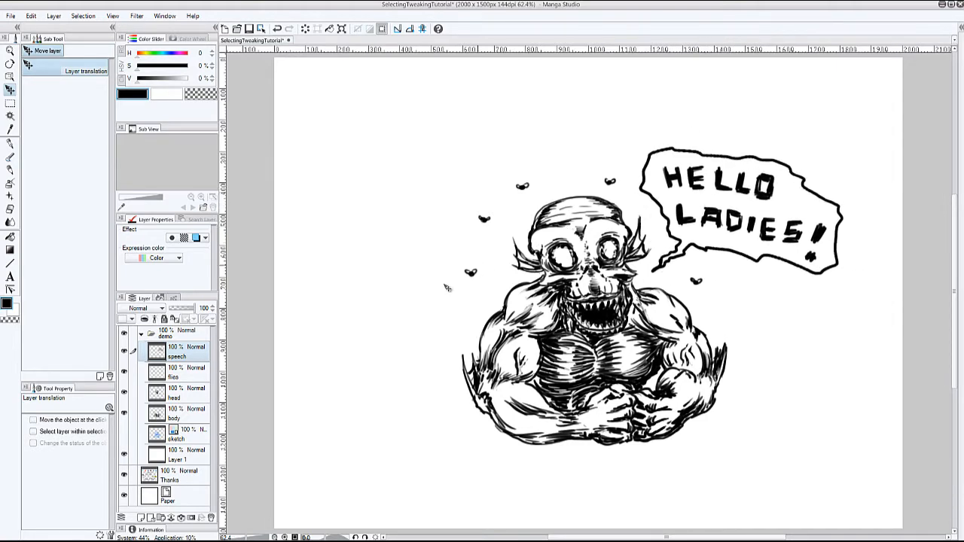
- Select the speech bubble with a freehand lasso marquee around it, and invert the selection and back again
click(10, 103)
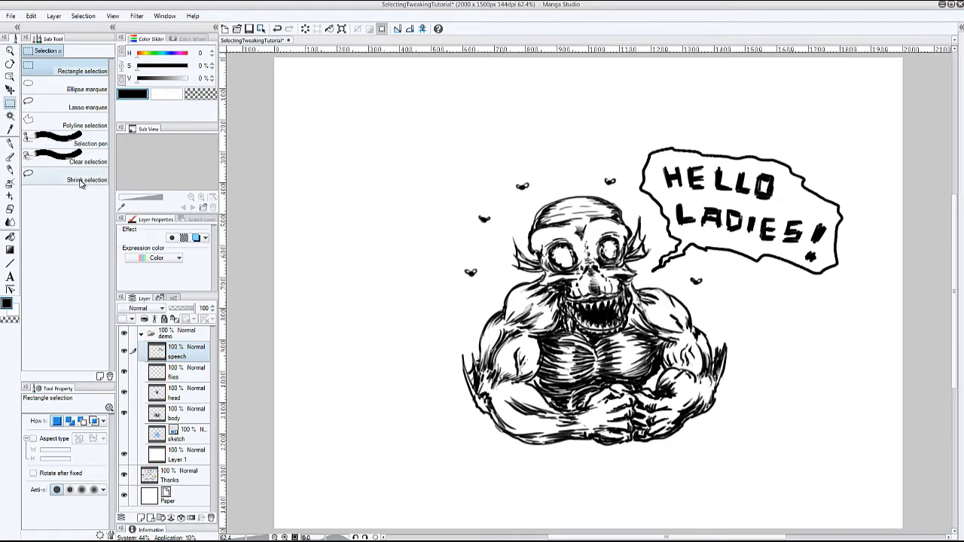
click(63, 108)
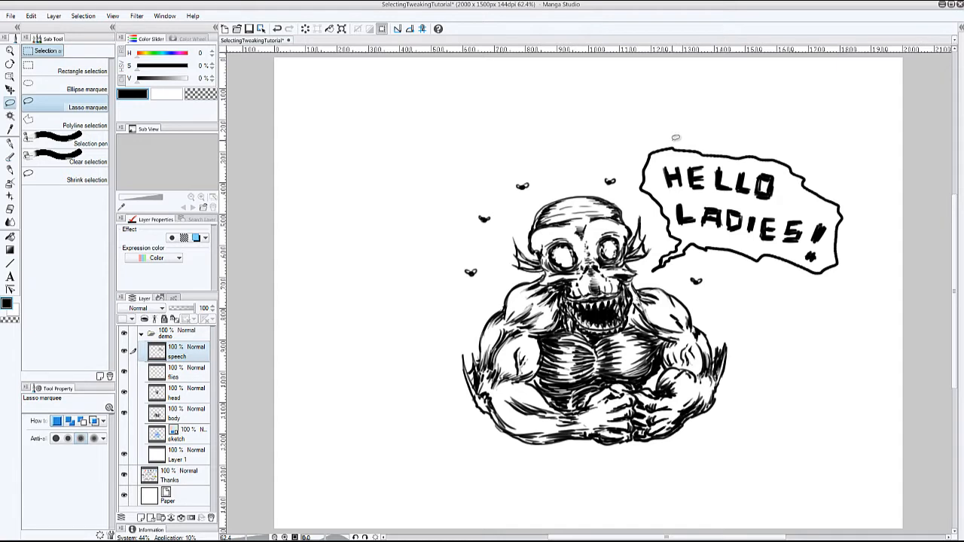
mouse_move(678, 138)
mouse_down()
mouse_move(638, 148)
mouse_move(640, 198)
mouse_move(659, 235)
mouse_move(651, 263)
mouse_move(663, 276)
mouse_move(701, 260)
mouse_move(786, 281)
mouse_move(862, 257)
mouse_move(791, 150)
mouse_move(701, 136)
mouse_up()
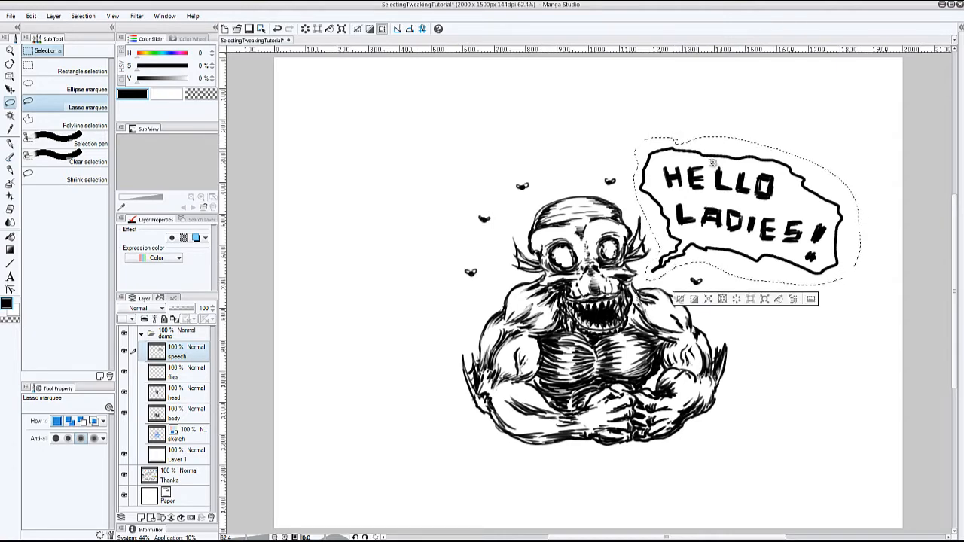
click(694, 300)
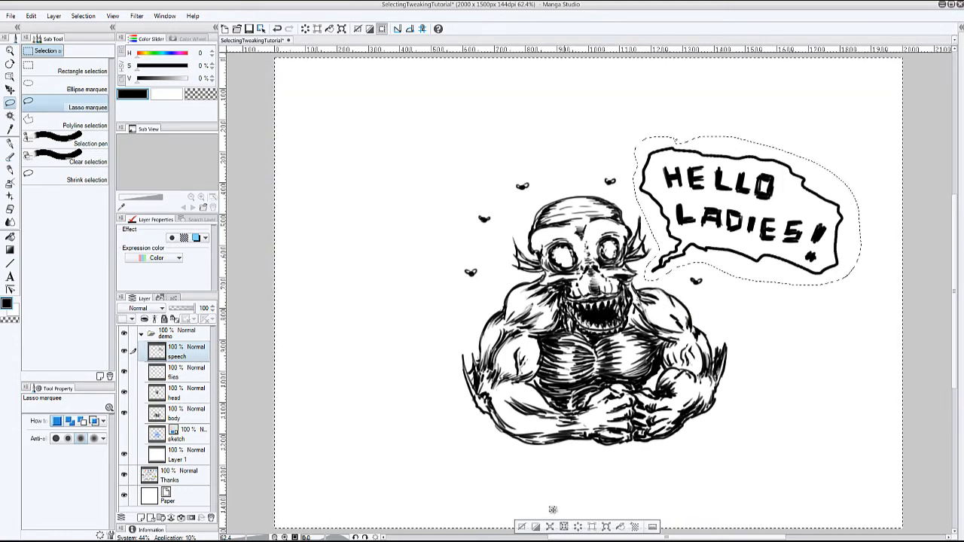
click(535, 526)
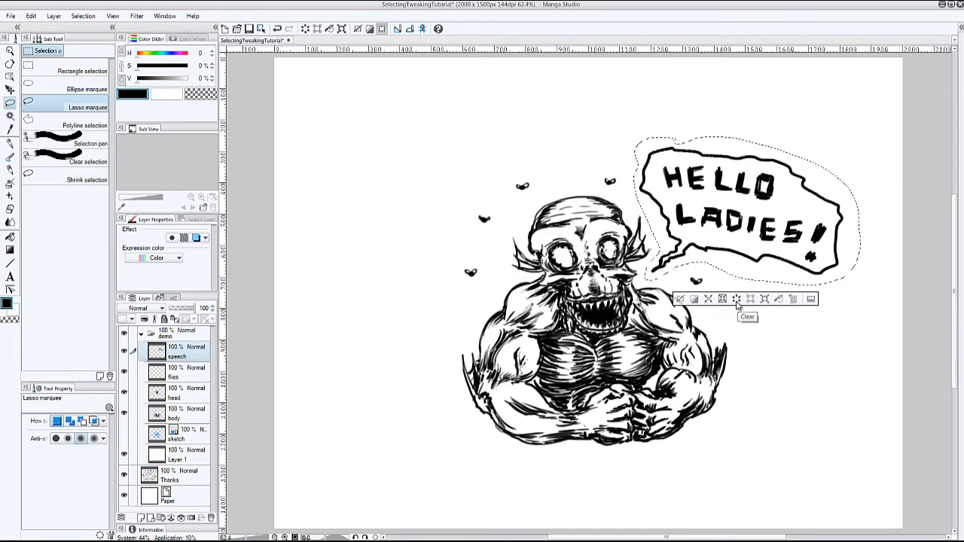
- Try clearing the selected speech bubble and filling the selection with black, undoing each
click(737, 300)
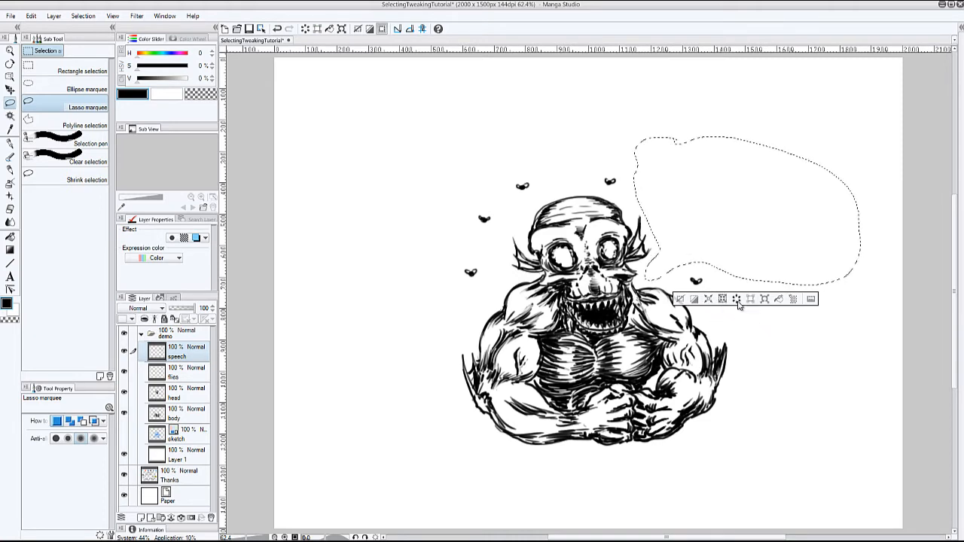
click(277, 29)
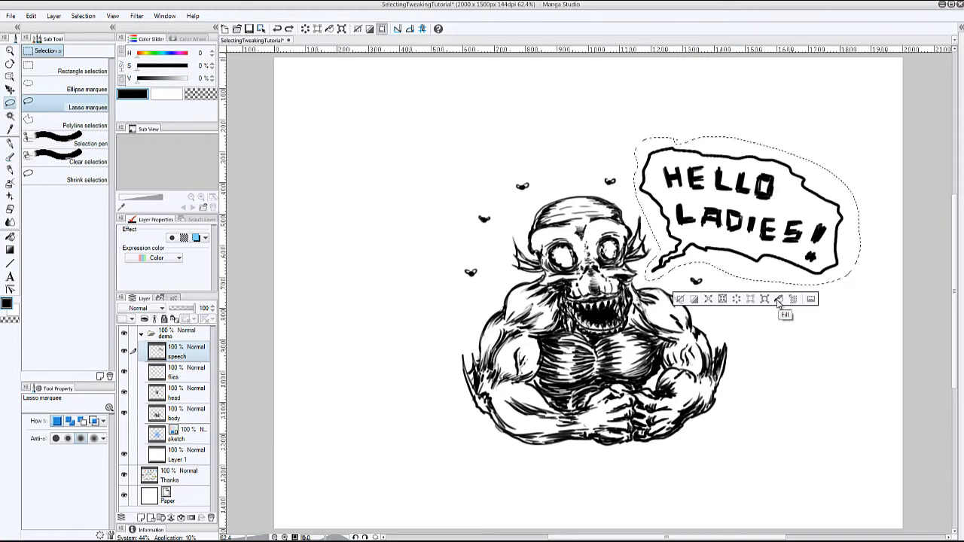
click(779, 301)
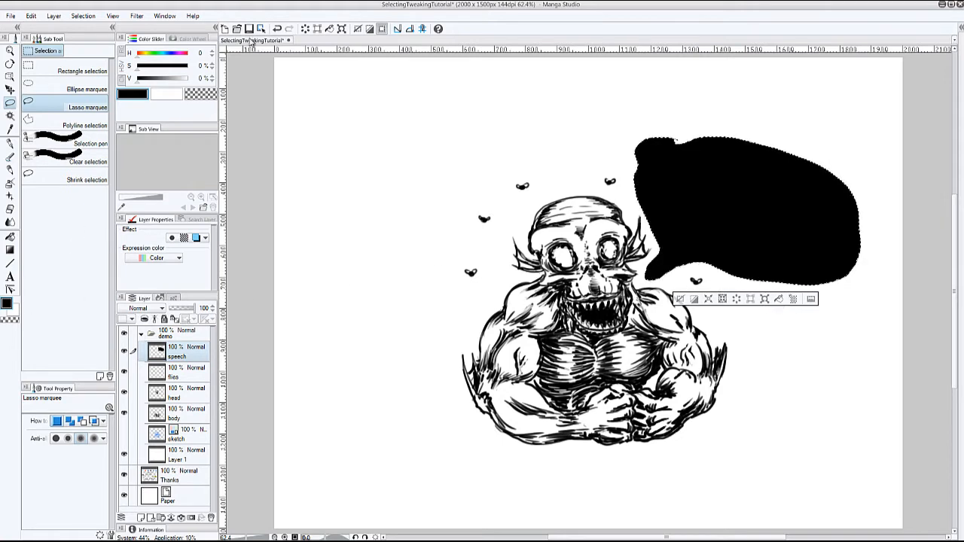
click(277, 28)
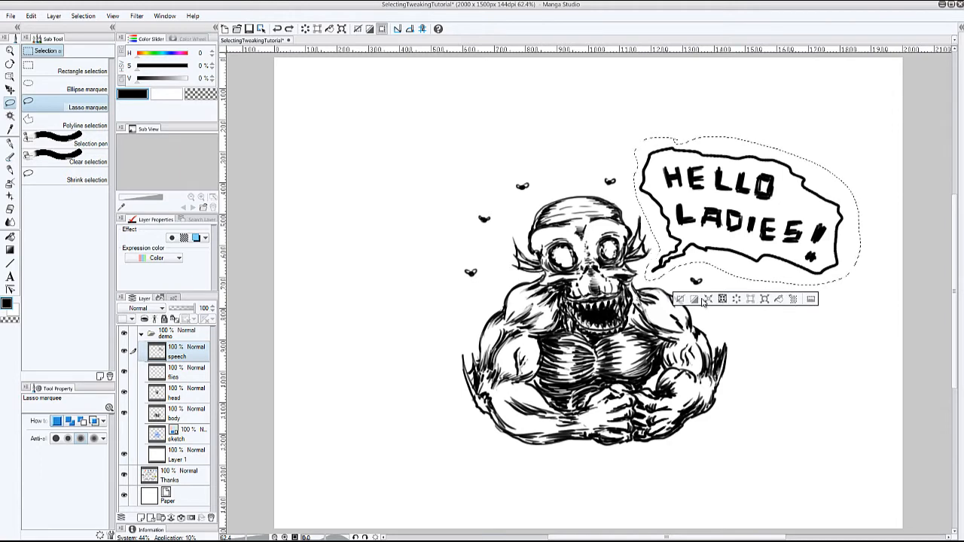
- Try scaling the selected speech bubble to about 95% with its rotation centre moved toward the bubble's upper right
click(765, 299)
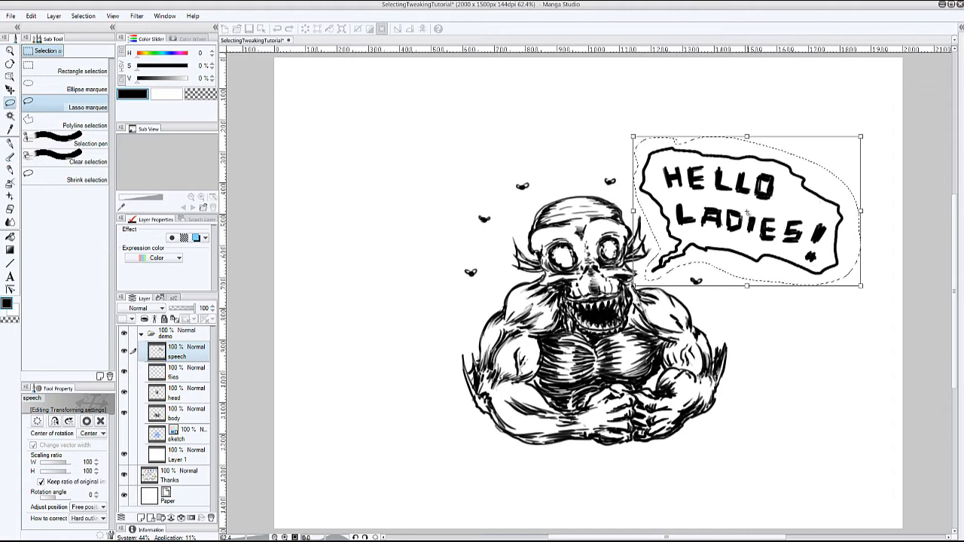
click(757, 211)
mouse_move(881, 198)
mouse_down()
mouse_move(874, 204)
mouse_move(874, 193)
mouse_up()
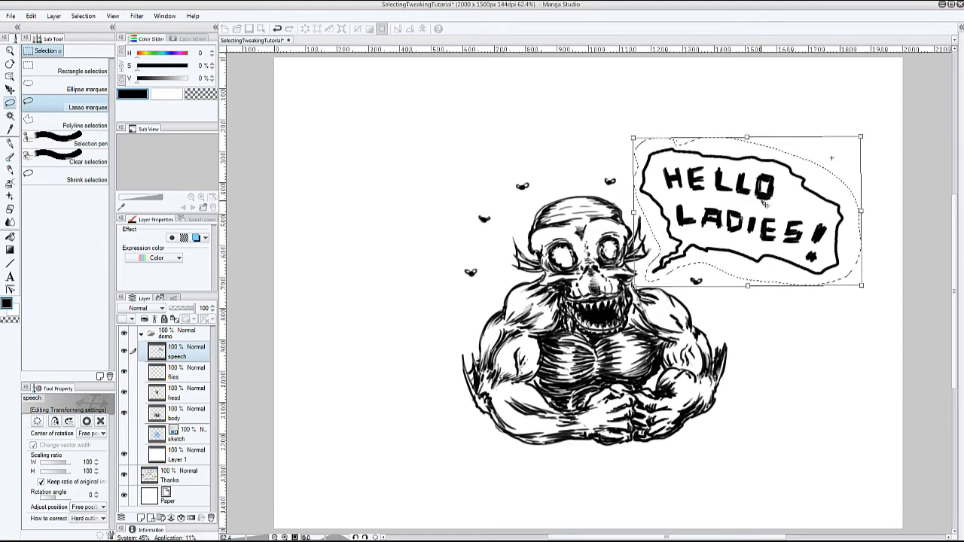
mouse_move(861, 138)
mouse_down()
mouse_move(833, 161)
mouse_move(865, 152)
mouse_move(867, 123)
mouse_move(861, 139)
mouse_move(853, 128)
mouse_move(861, 141)
mouse_up()
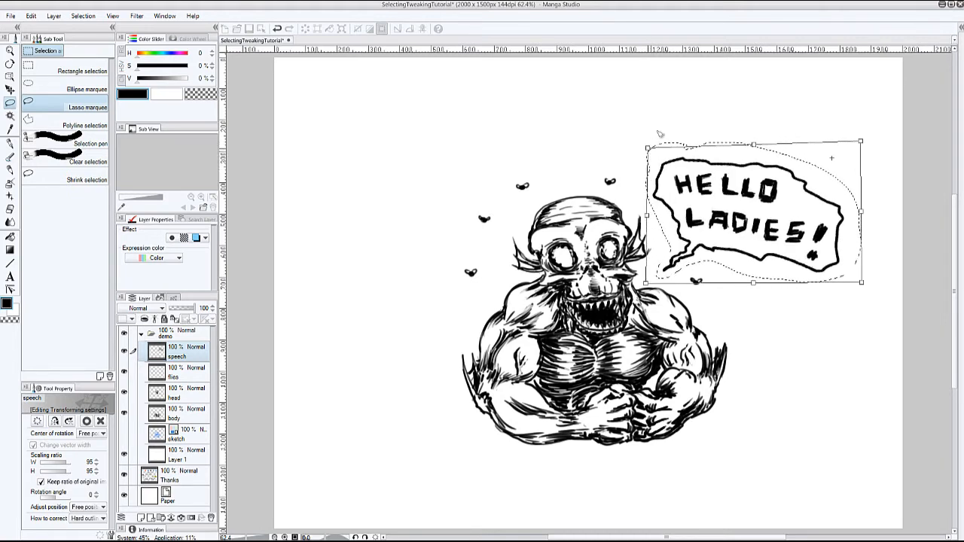
- Try distorting the speech bubble by its transform corners and edges, discard the transform and deselect the area
drag(648, 148, 657, 183)
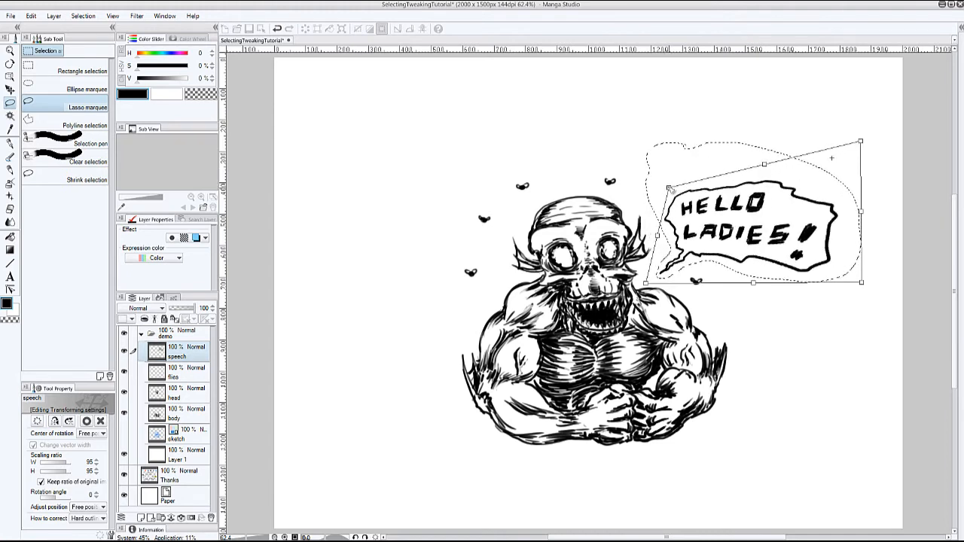
drag(669, 188, 669, 187)
drag(767, 165, 725, 174)
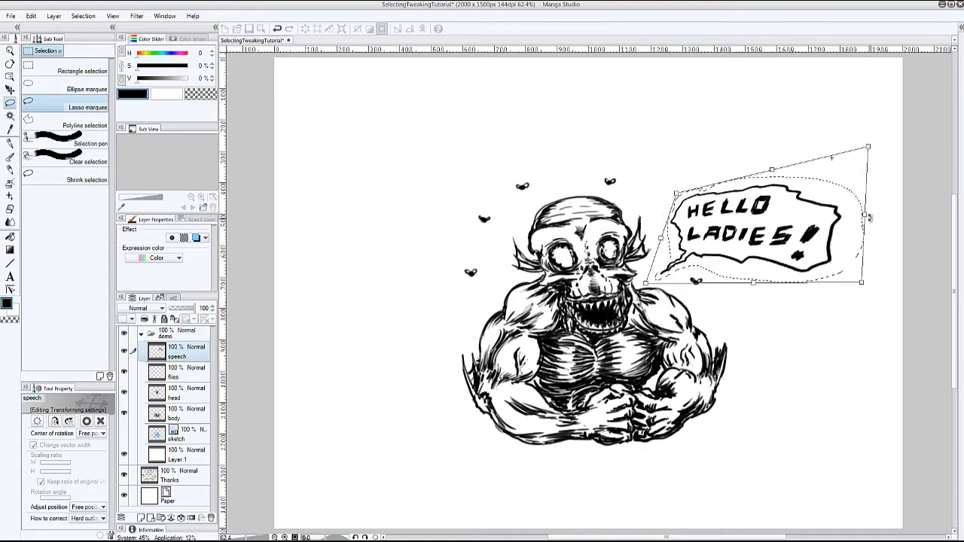
drag(865, 217, 831, 188)
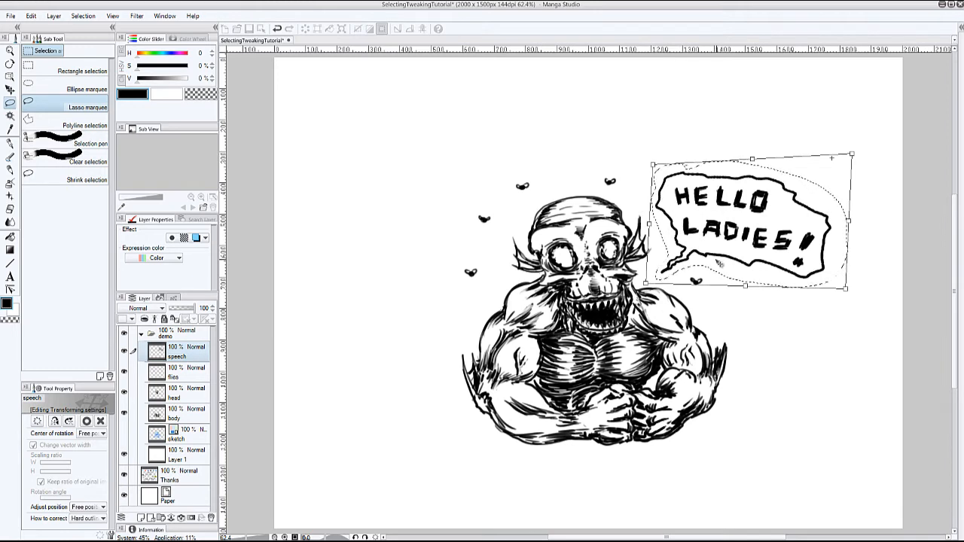
click(89, 108)
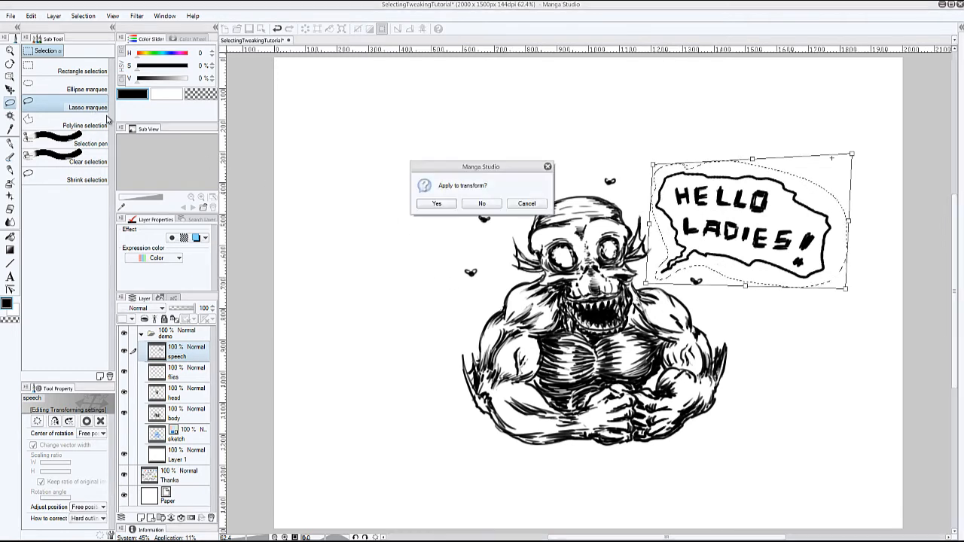
click(476, 202)
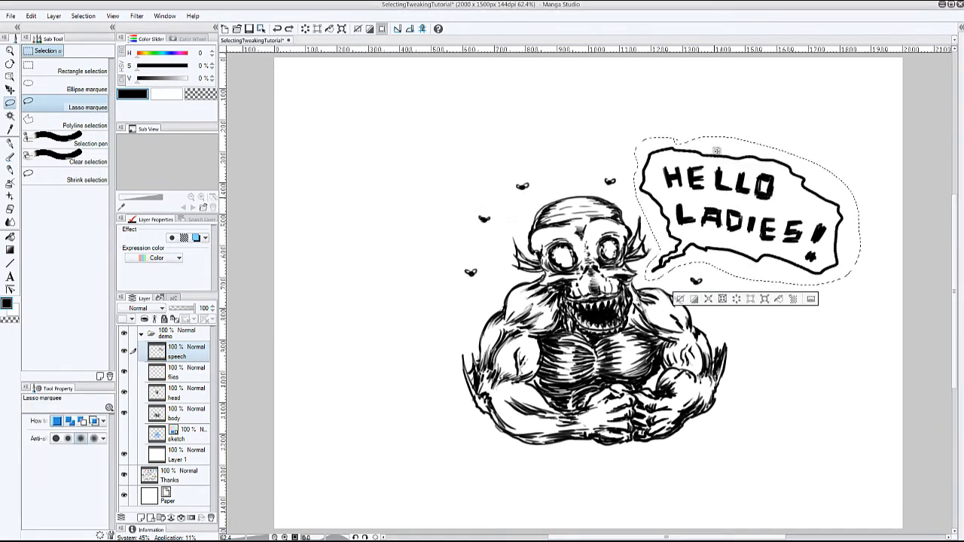
click(682, 300)
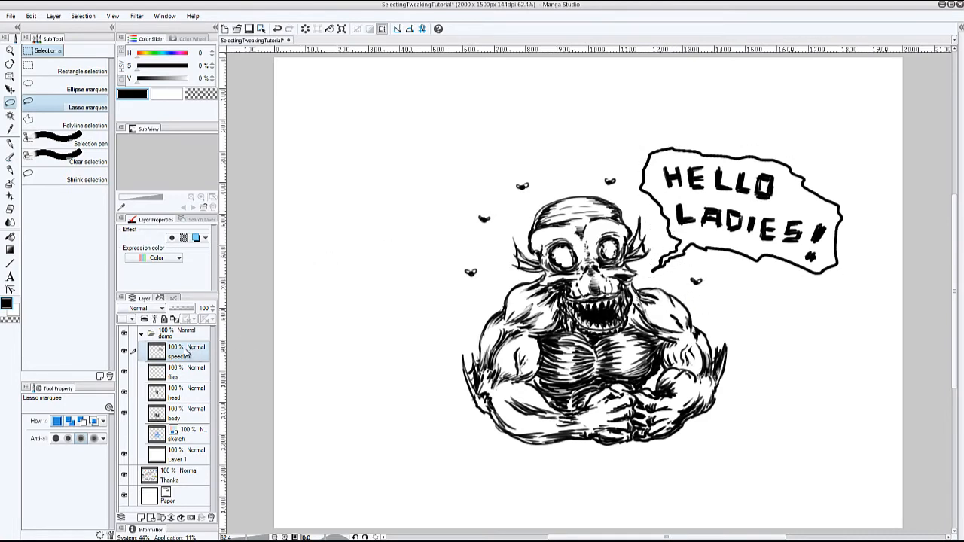
click(341, 29)
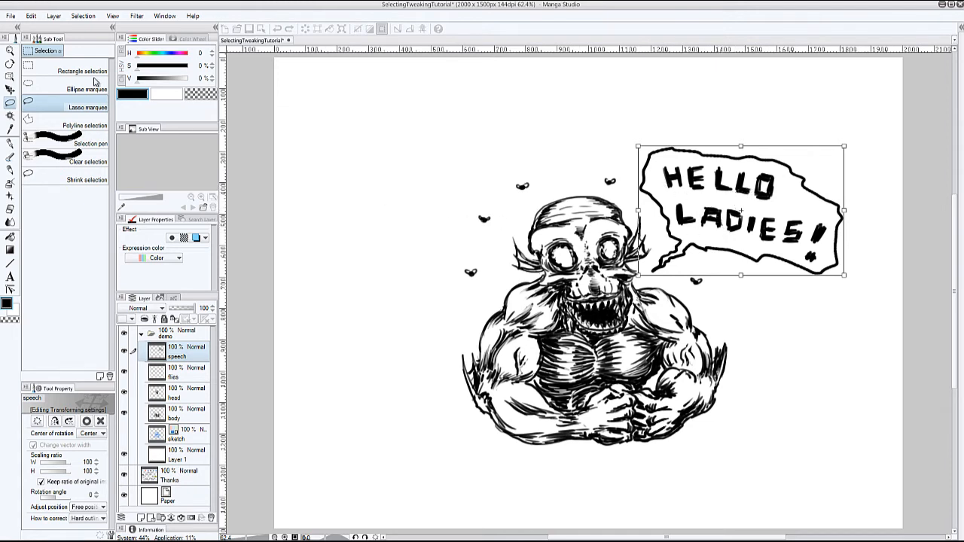
click(34, 20)
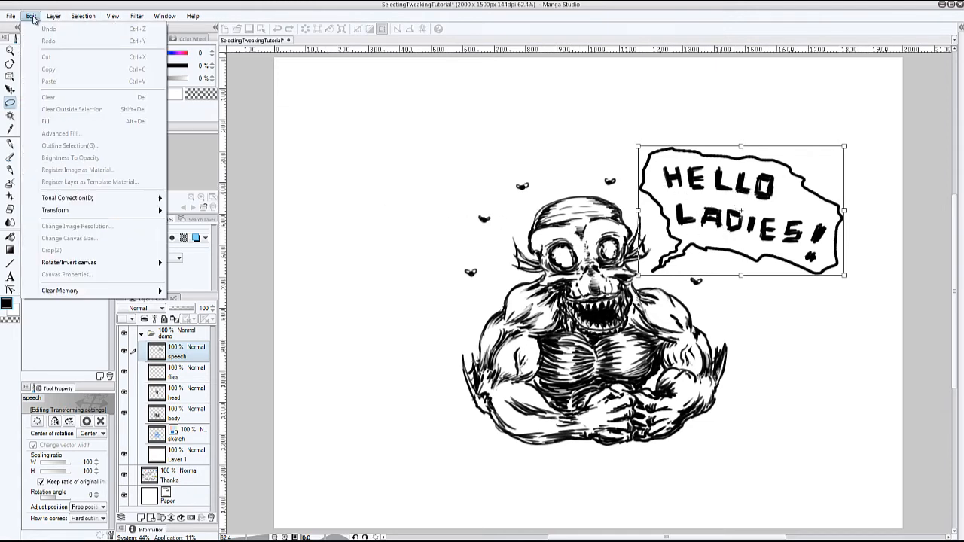
mouse_move(161, 211)
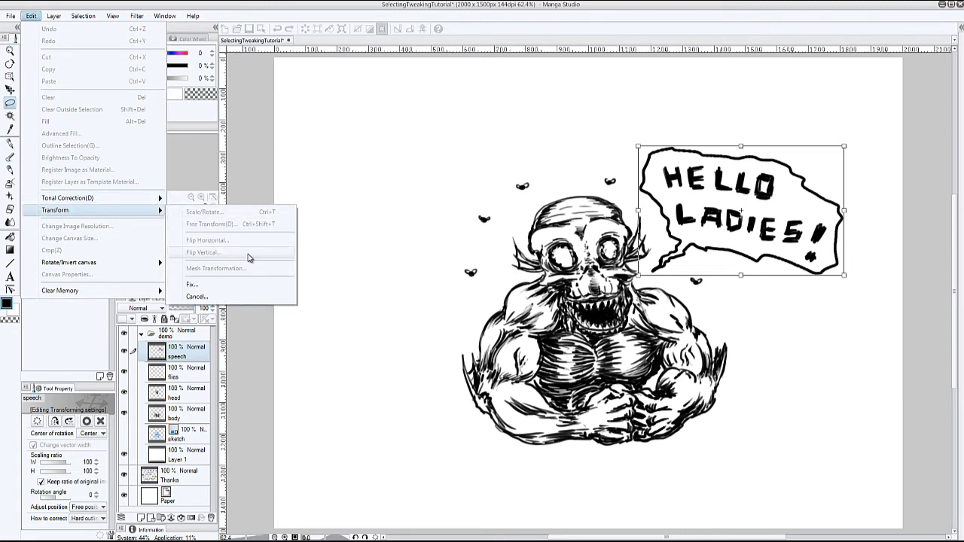
click(346, 192)
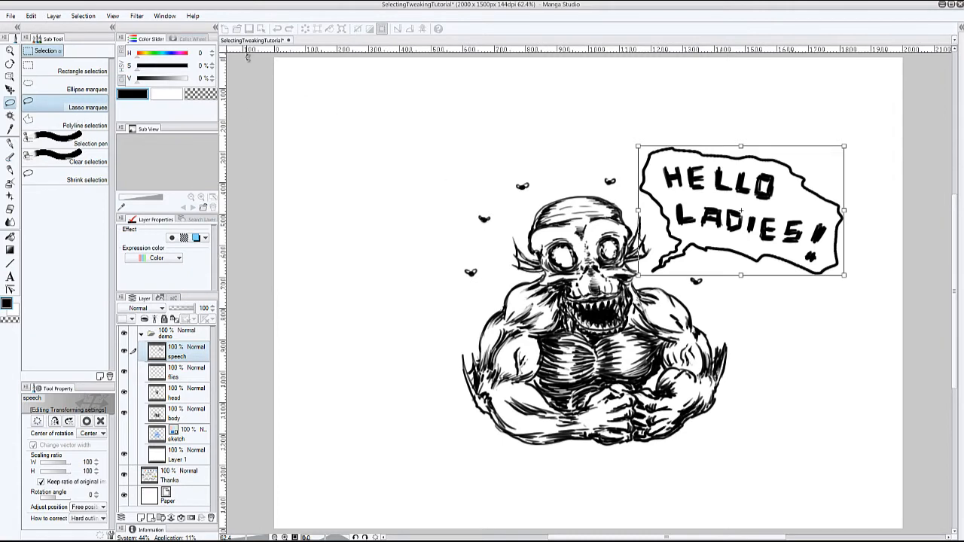
click(65, 103)
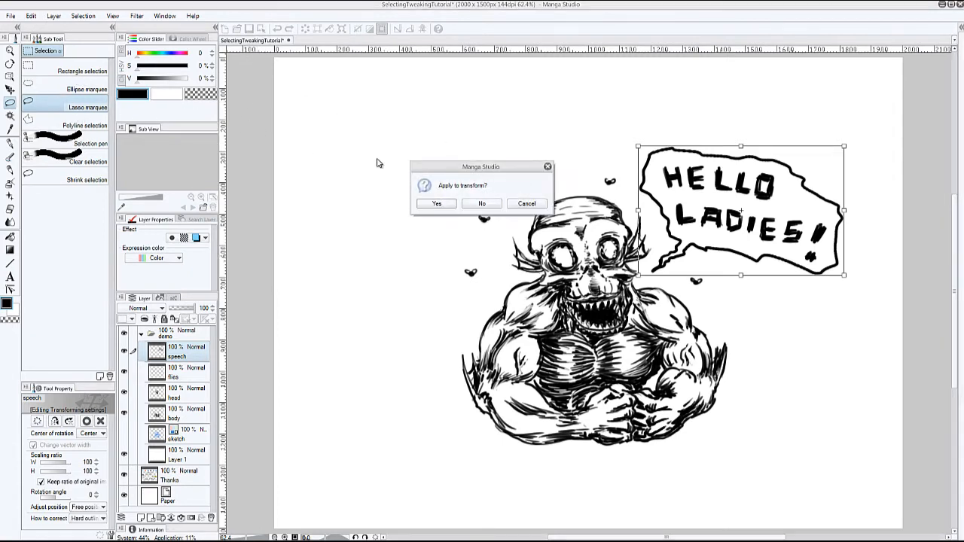
click(479, 203)
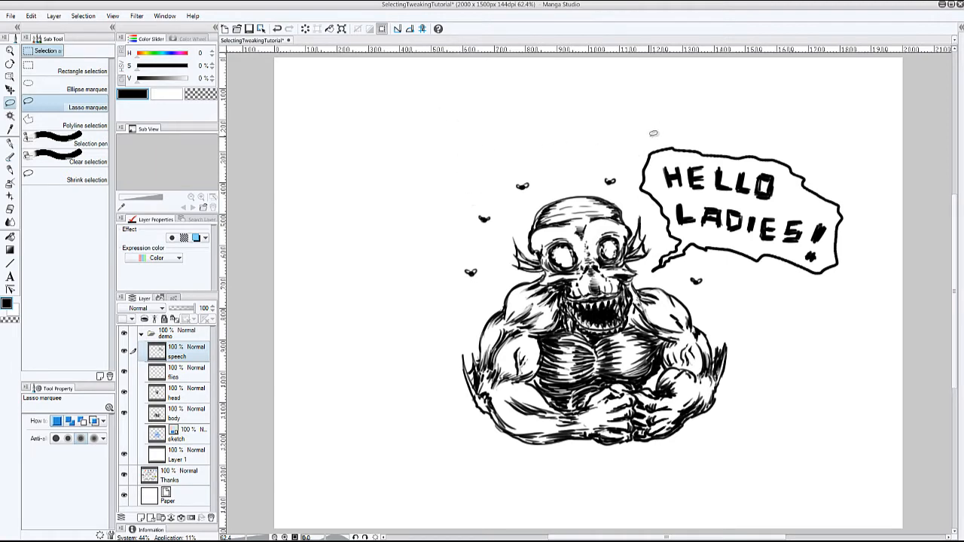
- Lasso the speech bubble and try warping it with Mesh Transformation by moving its inner, lower and upper-right grid points
mouse_move(658, 128)
mouse_down()
mouse_move(626, 158)
mouse_move(628, 208)
mouse_move(662, 286)
mouse_move(702, 270)
mouse_move(782, 299)
mouse_move(836, 290)
mouse_move(853, 189)
mouse_move(774, 130)
mouse_move(668, 118)
mouse_up()
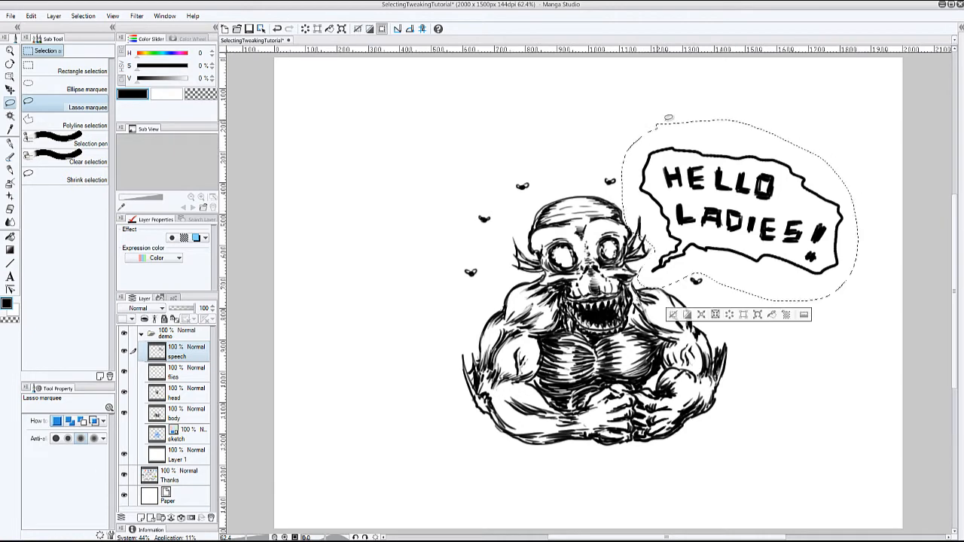
click(31, 16)
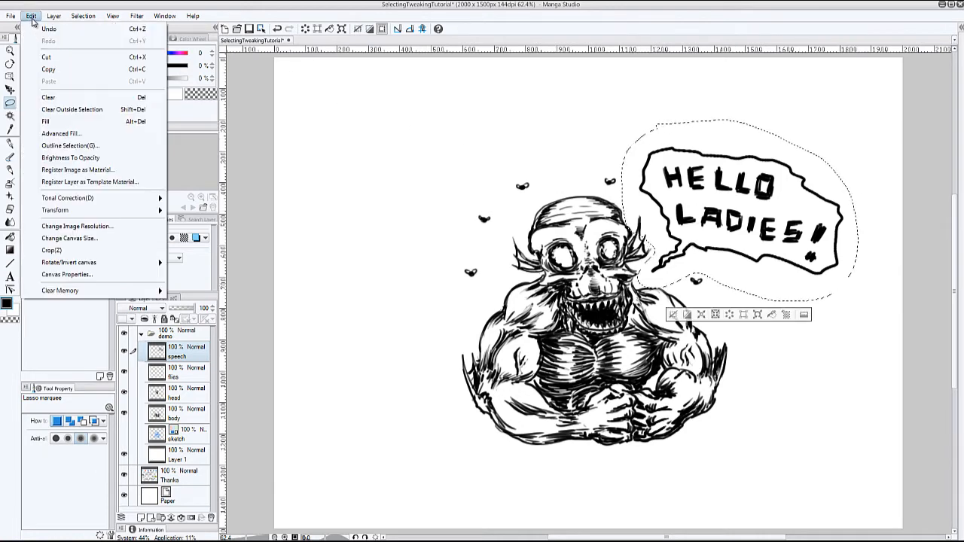
mouse_move(140, 210)
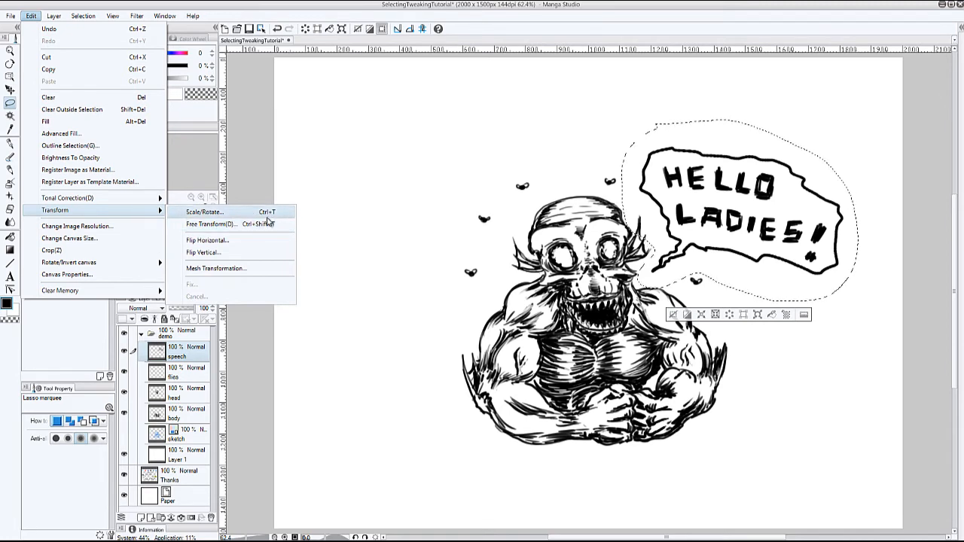
click(244, 270)
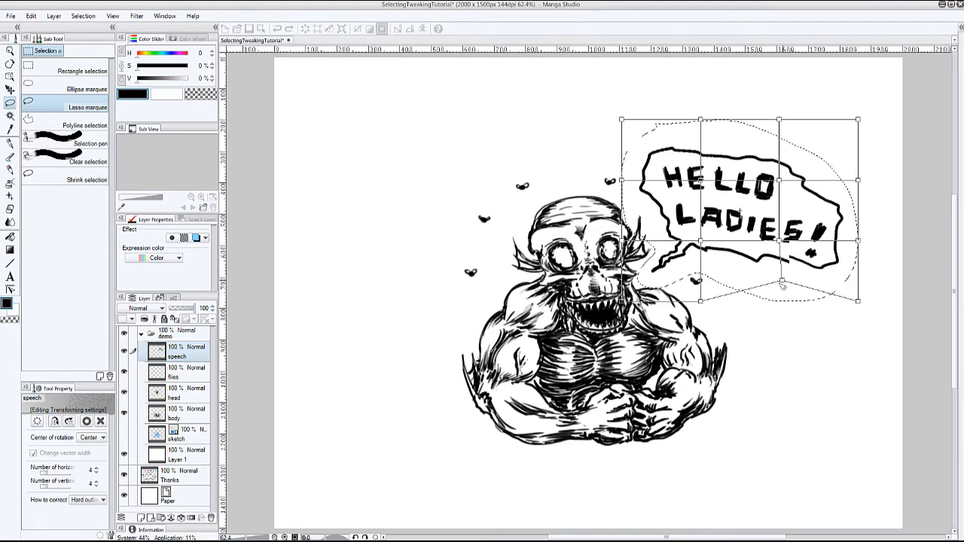
drag(781, 242, 781, 216)
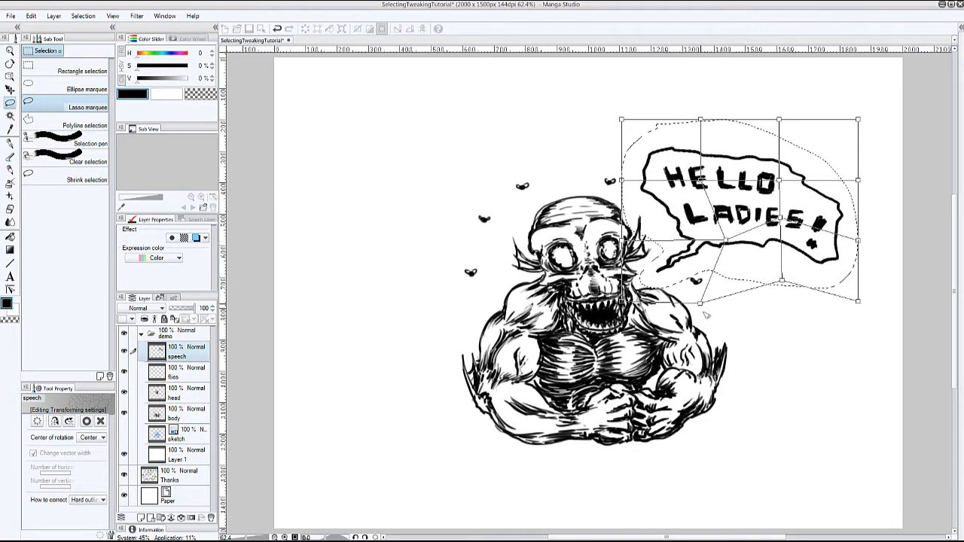
drag(701, 303, 708, 326)
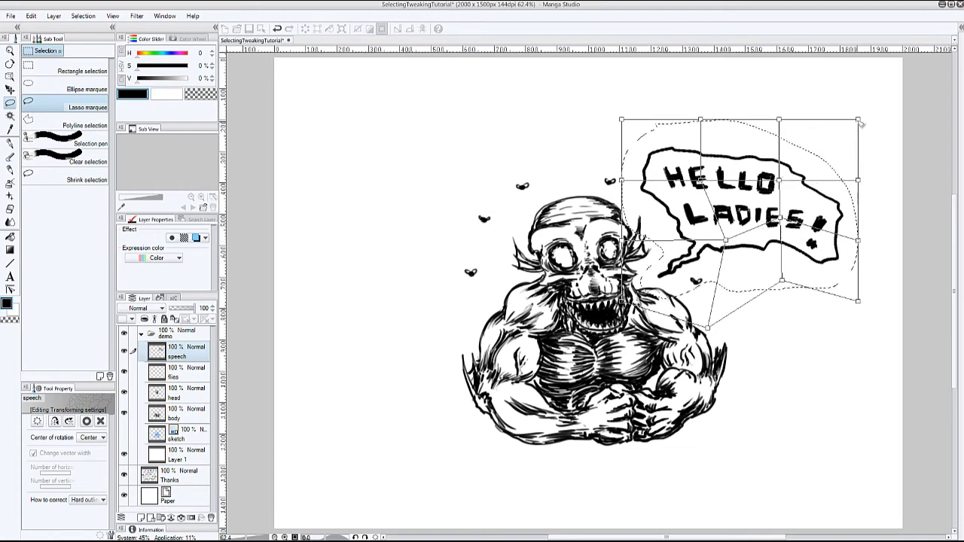
drag(859, 120, 847, 100)
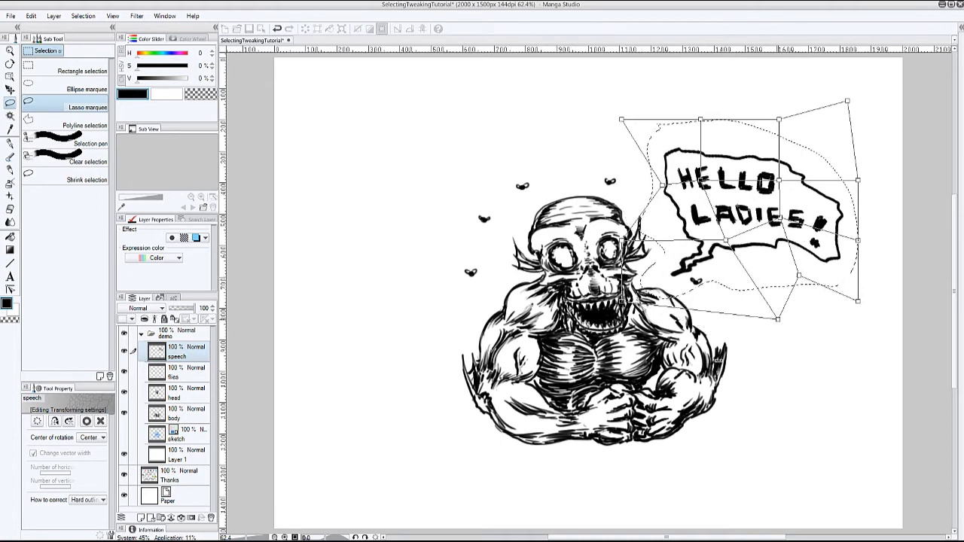
- Undo the mesh point moves on the speech bubble, discard the transform and deselect the area
click(278, 29)
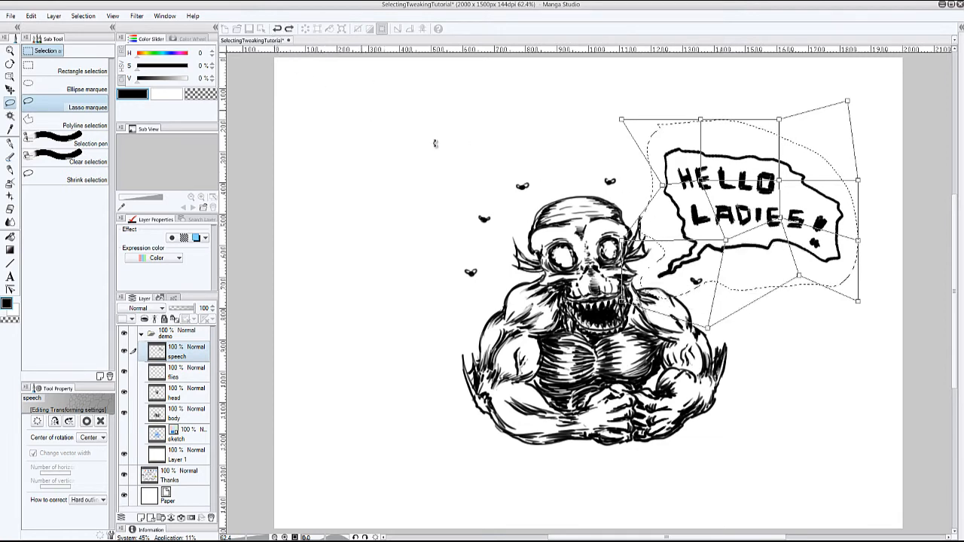
click(277, 29)
click(277, 28)
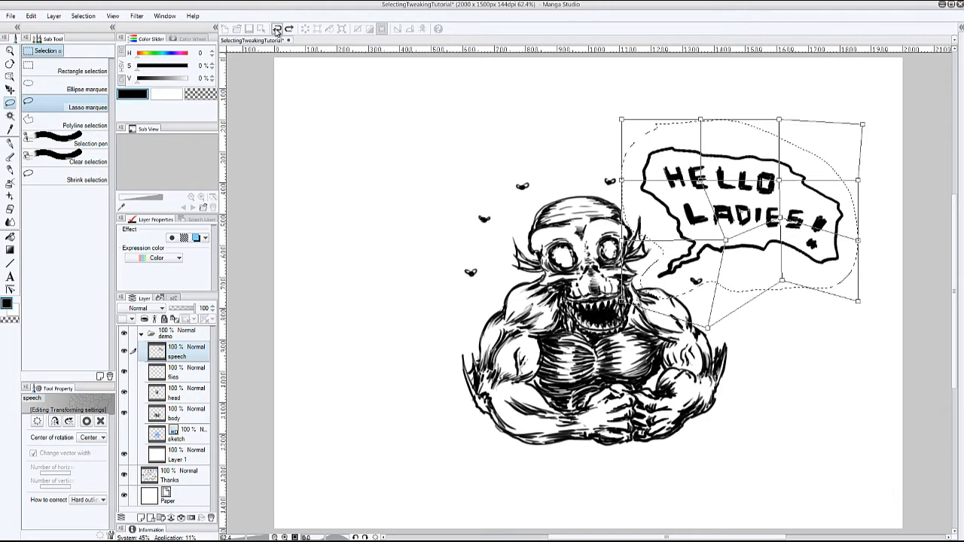
click(277, 29)
click(277, 29)
click(276, 28)
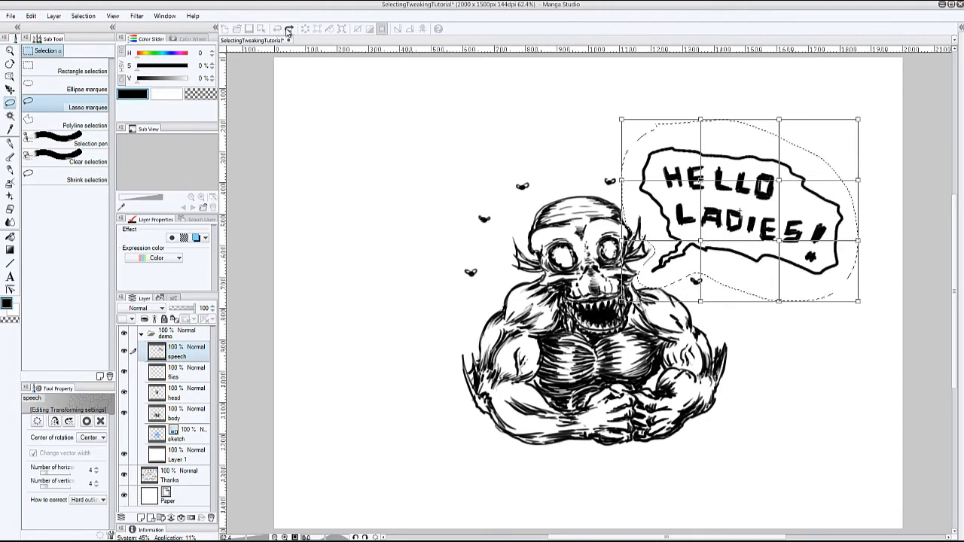
click(288, 29)
click(62, 111)
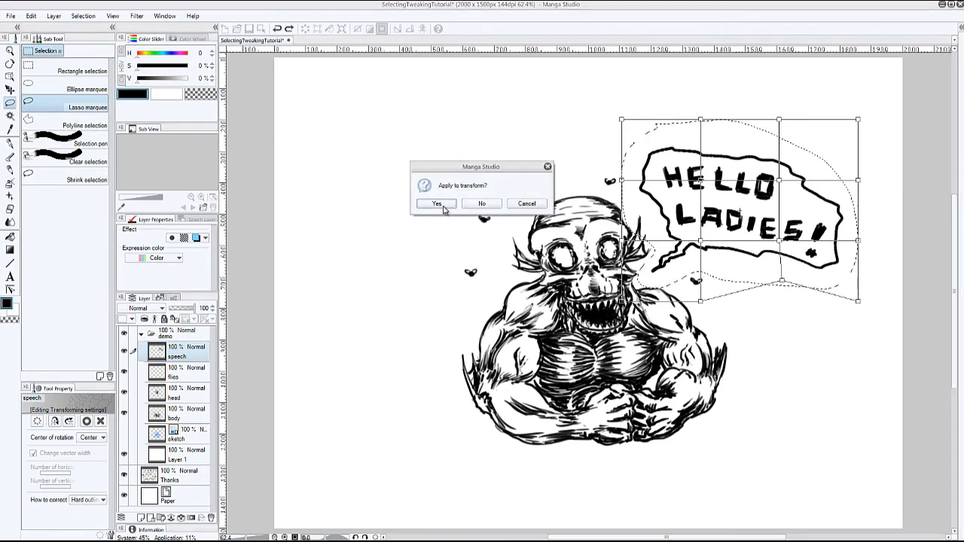
click(490, 208)
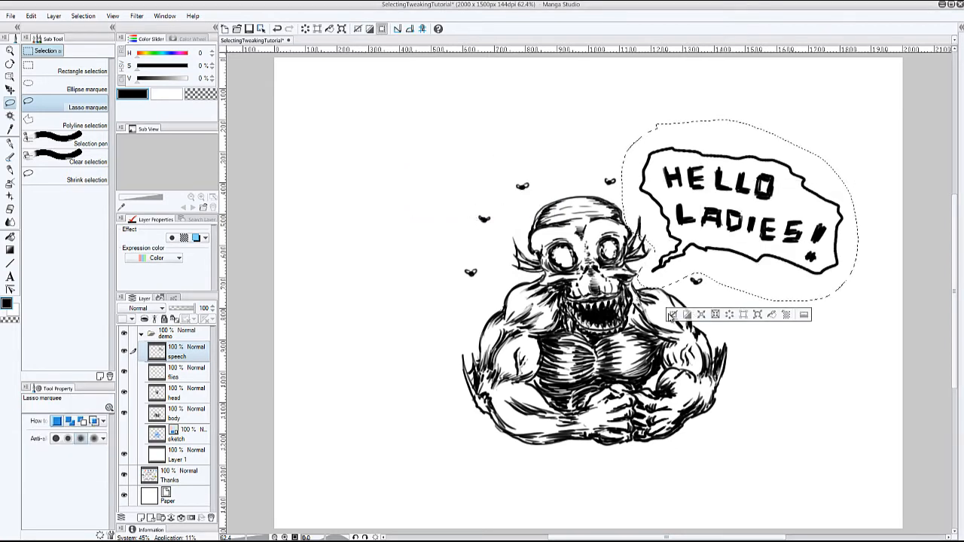
click(672, 316)
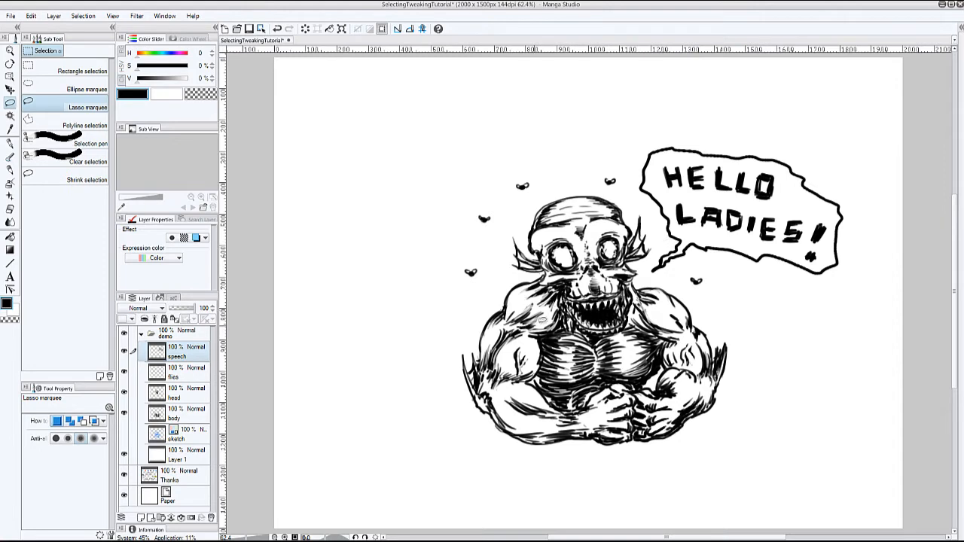
- Lasso the monster's head on the head layer and move the Scale/Rotate rotation centre down to the upper chest
click(192, 397)
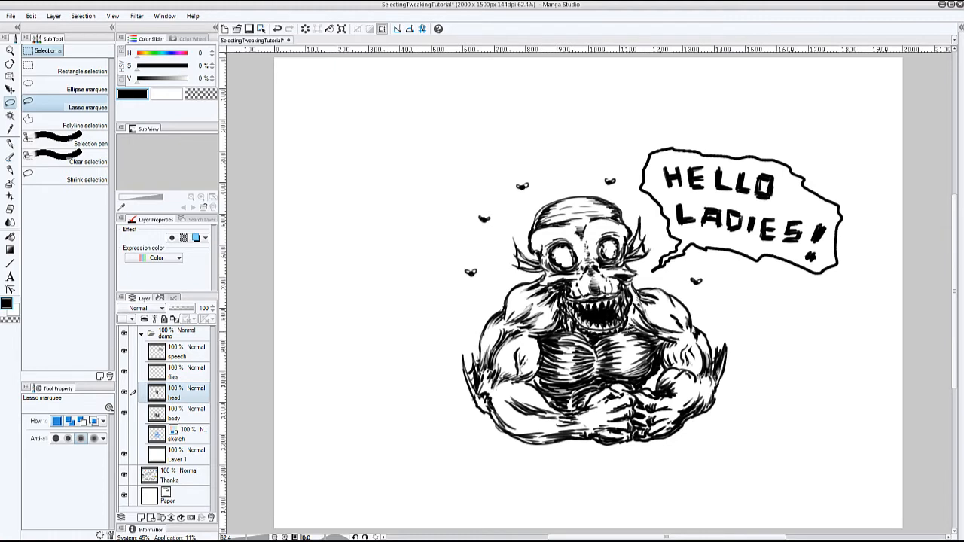
mouse_move(640, 299)
mouse_down()
mouse_move(668, 236)
mouse_move(615, 185)
mouse_move(541, 193)
mouse_move(502, 238)
mouse_move(552, 306)
mouse_move(612, 354)
mouse_move(633, 341)
mouse_move(638, 306)
mouse_up()
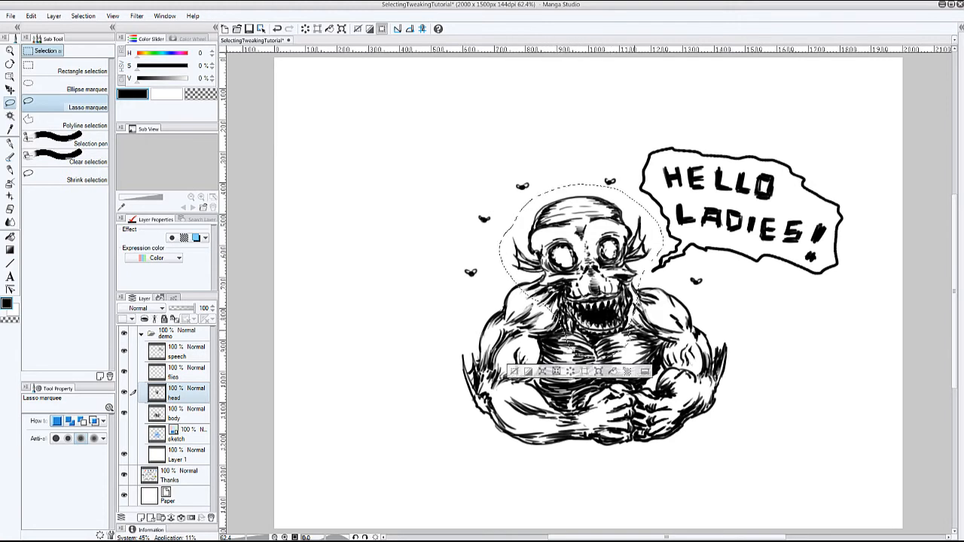
click(599, 371)
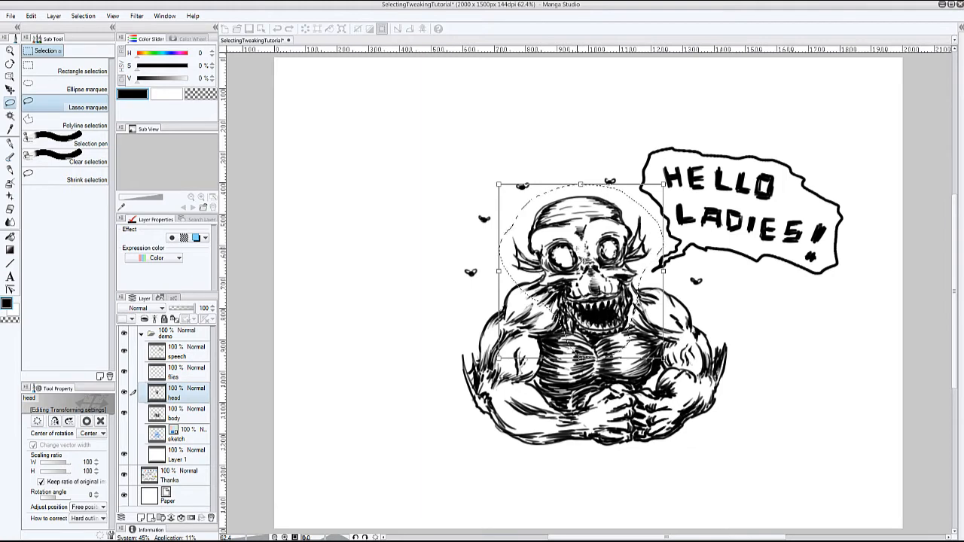
drag(584, 261, 569, 341)
mouse_move(682, 308)
mouse_down()
mouse_move(679, 336)
mouse_move(690, 311)
mouse_move(683, 300)
mouse_move(681, 321)
mouse_move(678, 295)
mouse_move(681, 306)
mouse_up()
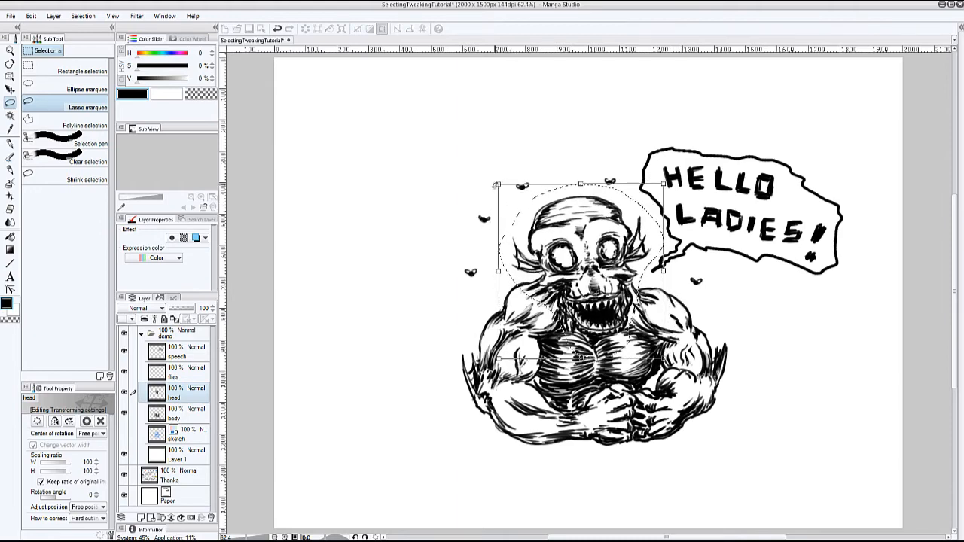
- Scale the head to about 107%, rotate it by about -18 degrees, reposition it over the neck and apply the transform
drag(491, 179, 479, 171)
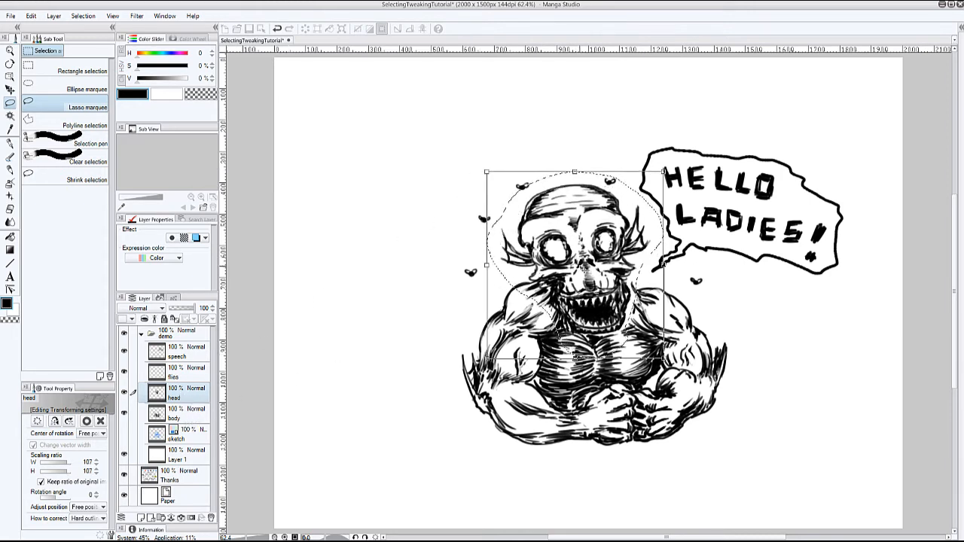
mouse_move(583, 268)
mouse_down()
mouse_move(568, 306)
mouse_move(544, 317)
mouse_move(623, 298)
mouse_move(600, 285)
mouse_move(594, 266)
mouse_up()
drag(689, 292, 681, 262)
drag(608, 288, 613, 284)
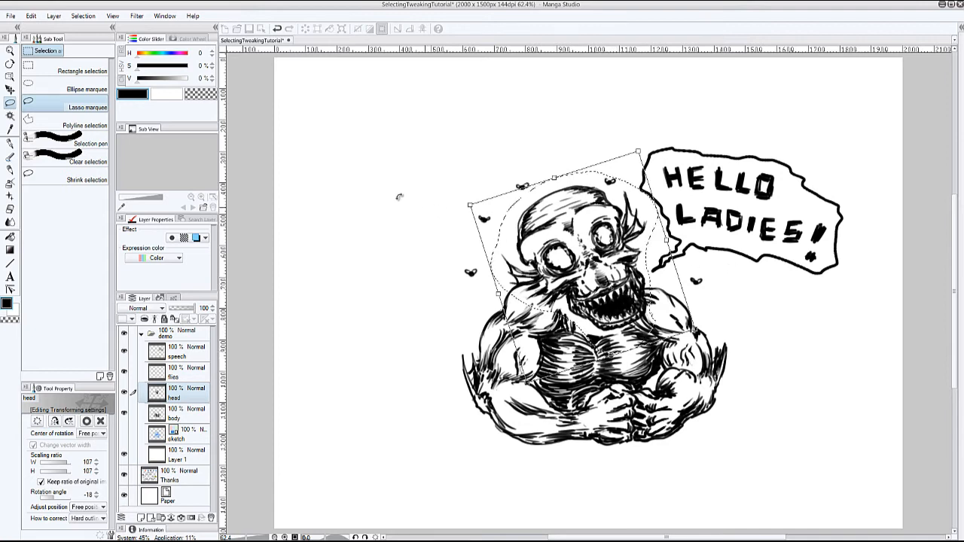
click(61, 108)
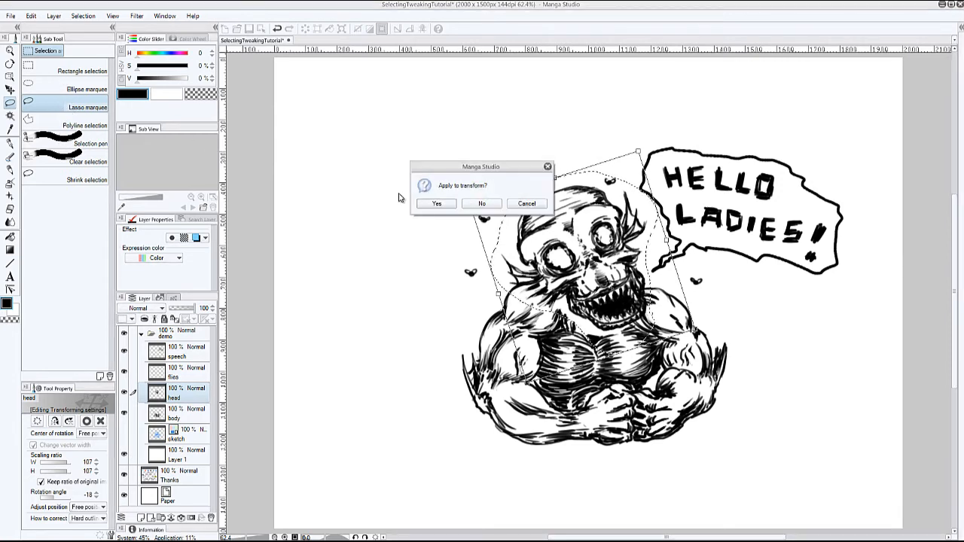
click(438, 202)
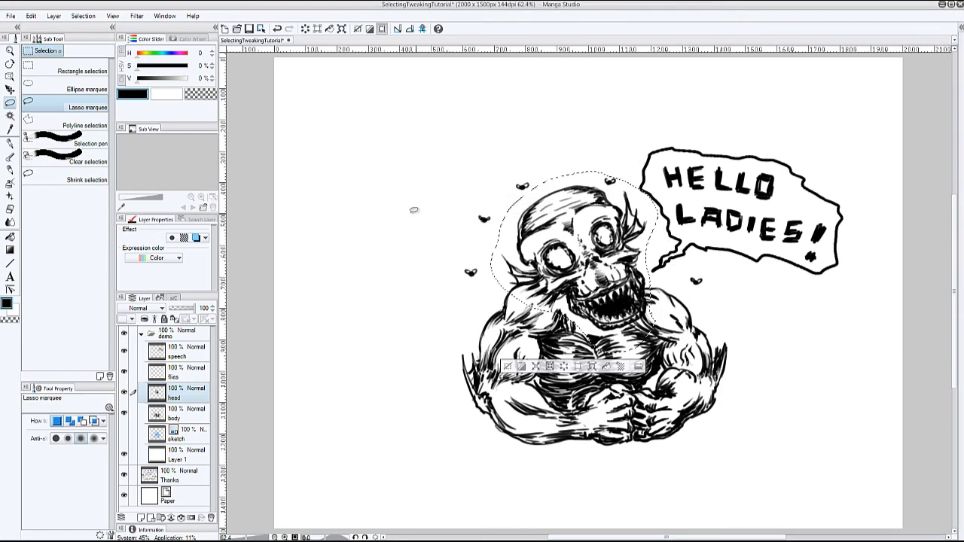
- Warp the head with Mesh Transformation, shifting the grid points around the eyes and spreading the two lower middle points outward
click(31, 16)
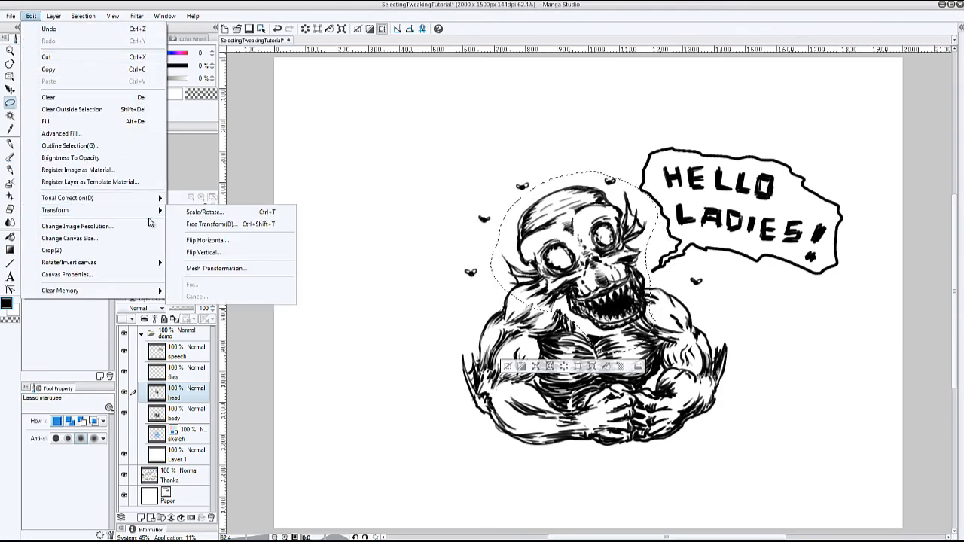
mouse_move(135, 211)
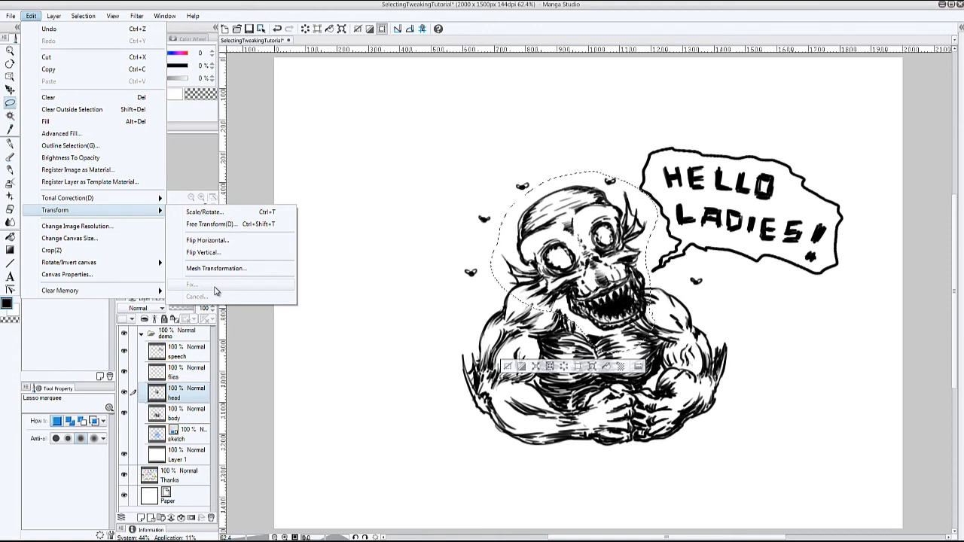
click(508, 368)
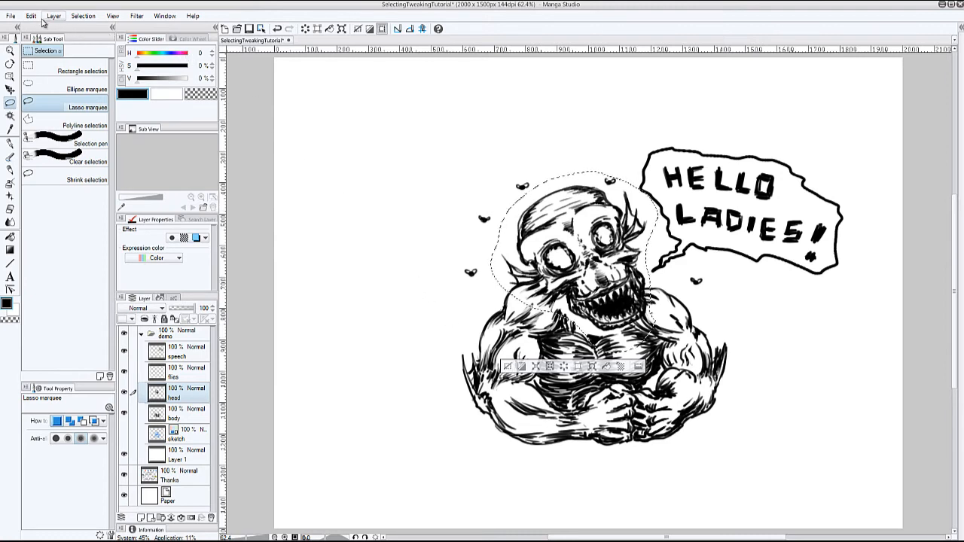
click(31, 16)
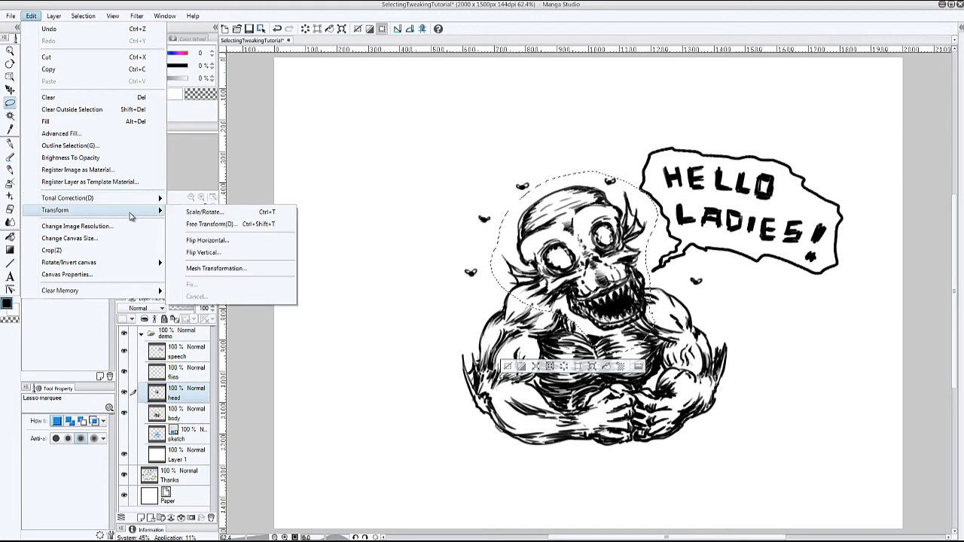
click(245, 268)
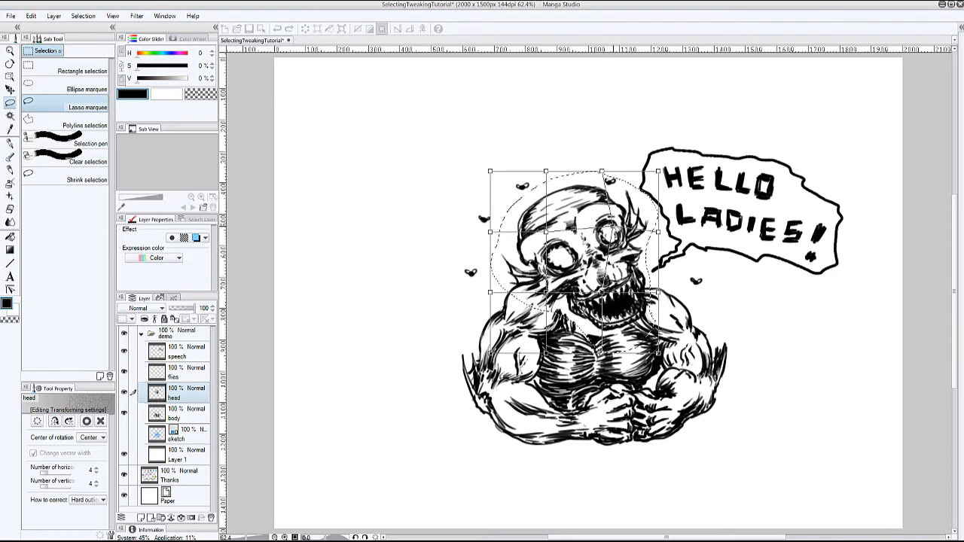
drag(618, 225, 621, 224)
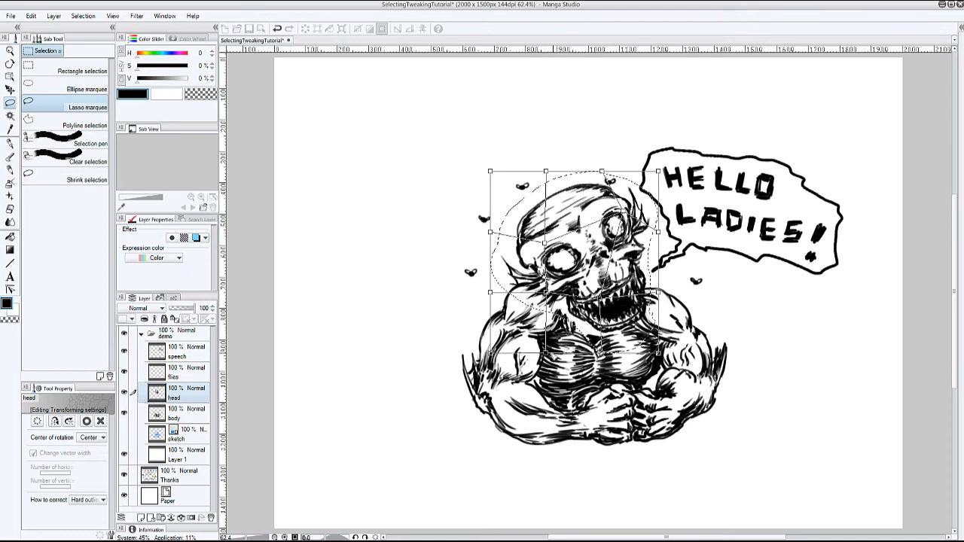
drag(546, 356, 529, 376)
mouse_move(603, 354)
mouse_down()
mouse_move(601, 373)
mouse_move(616, 364)
mouse_up()
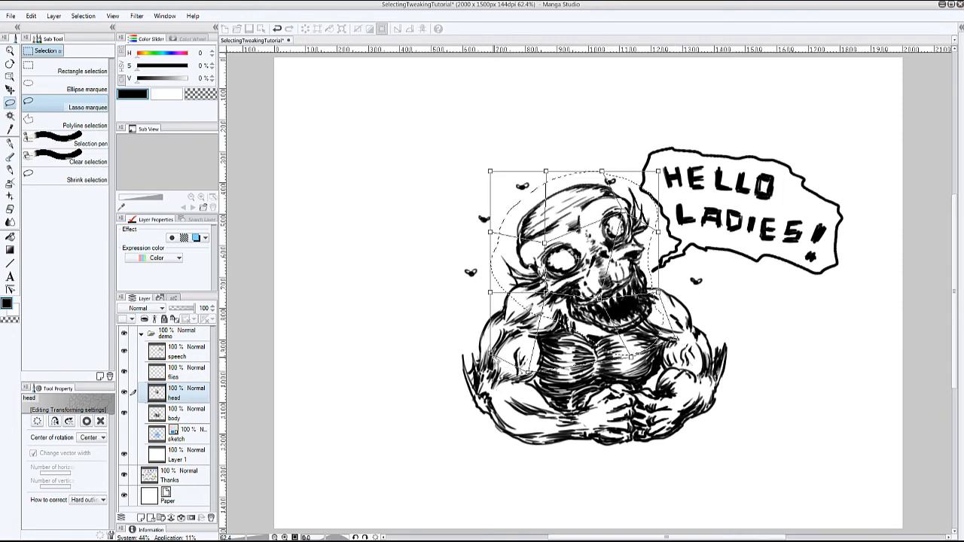
- Adjust the lower-left and upper-left corner points of the head's mesh, apply the transformation and deselect the head
drag(491, 353, 510, 333)
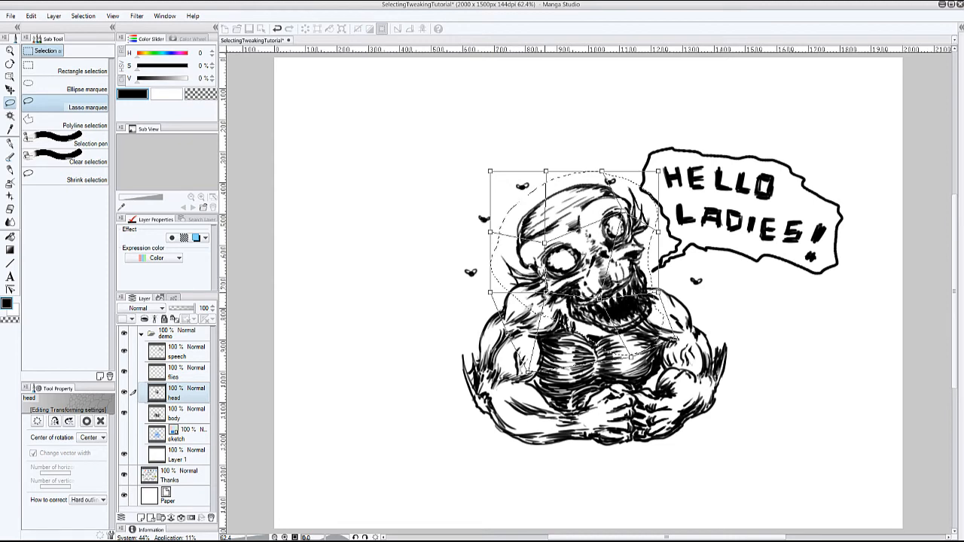
drag(508, 333, 493, 339)
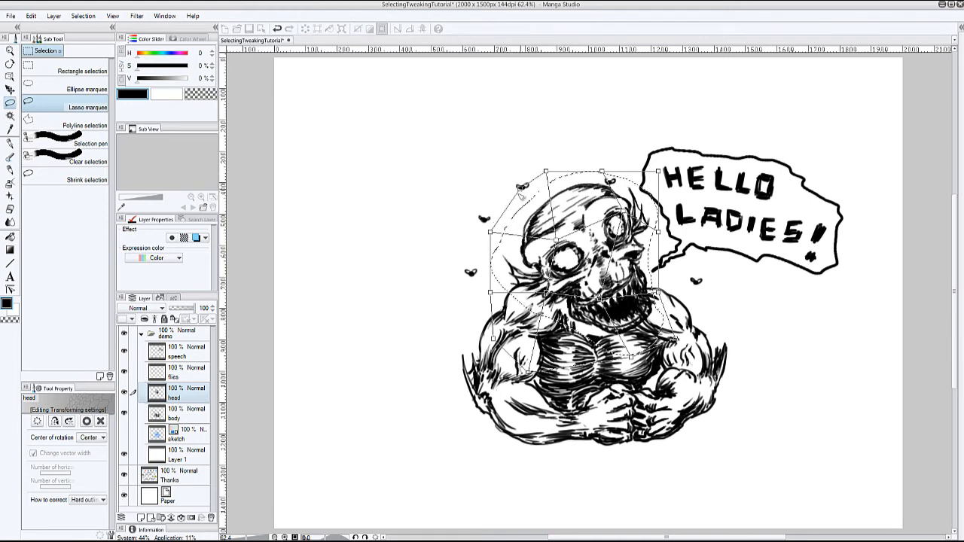
drag(507, 174, 495, 169)
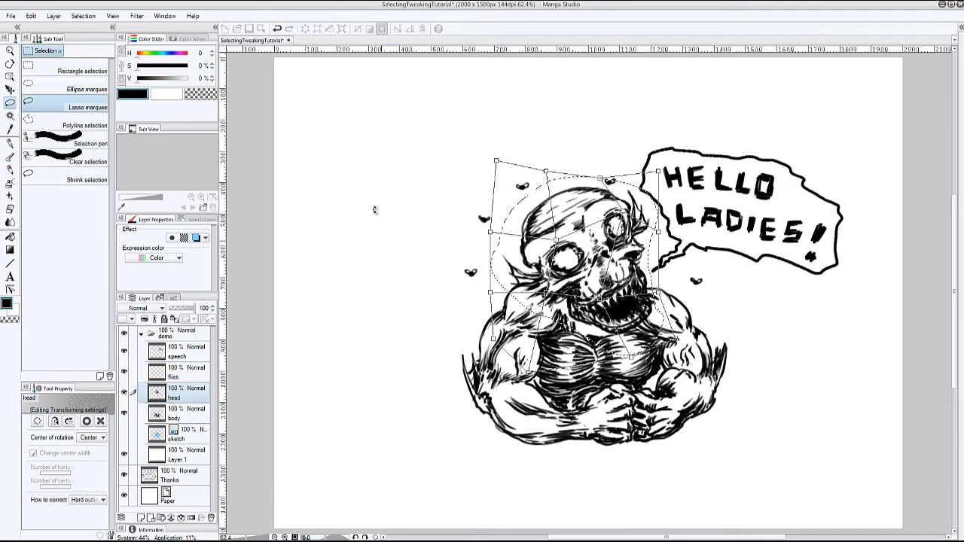
click(31, 17)
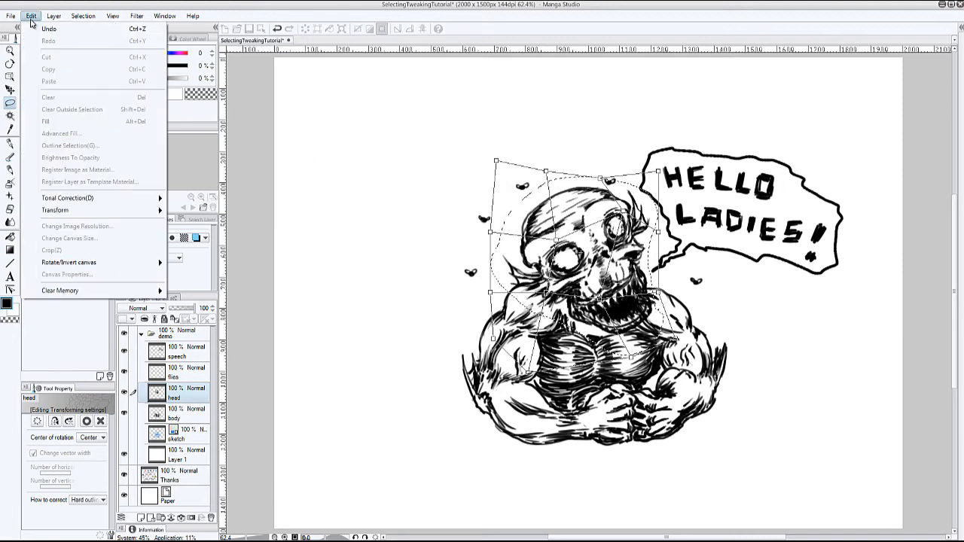
mouse_move(156, 212)
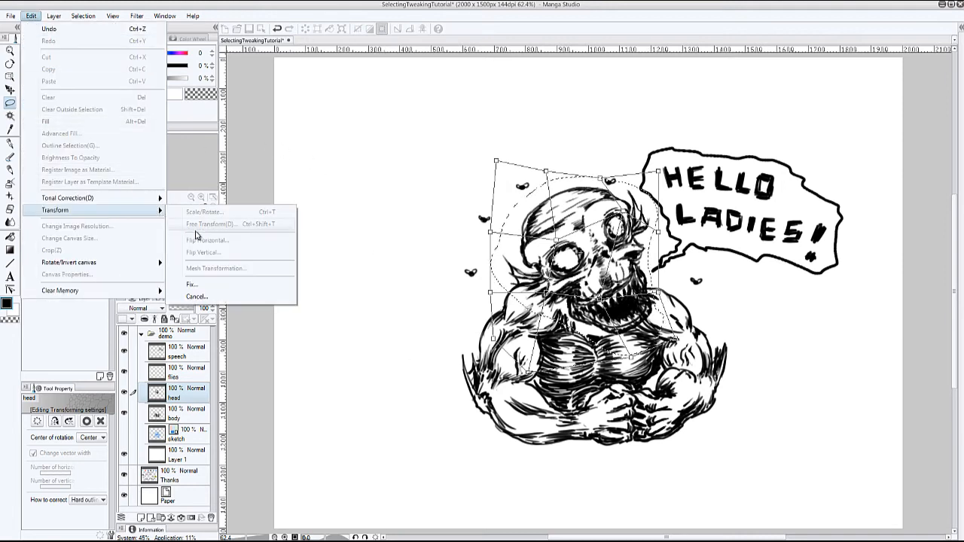
click(227, 286)
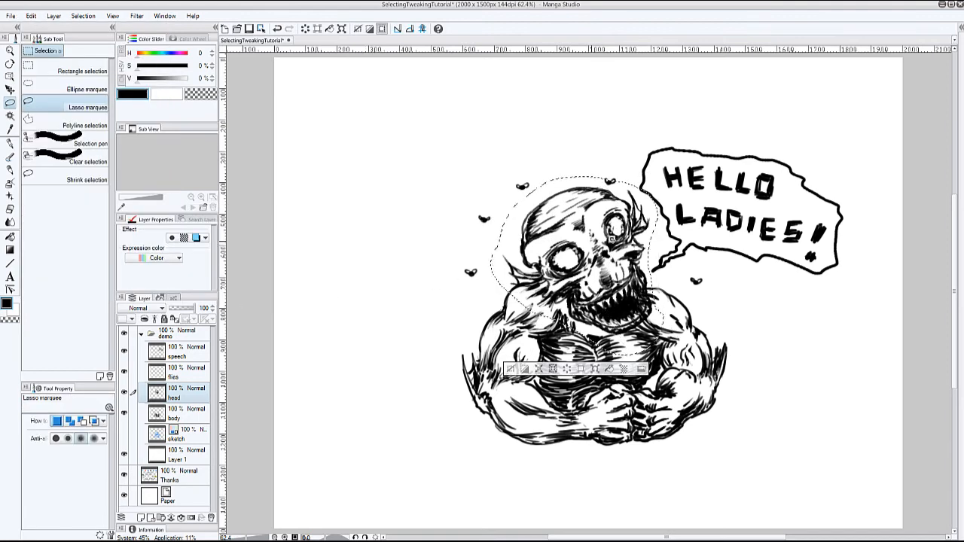
click(509, 369)
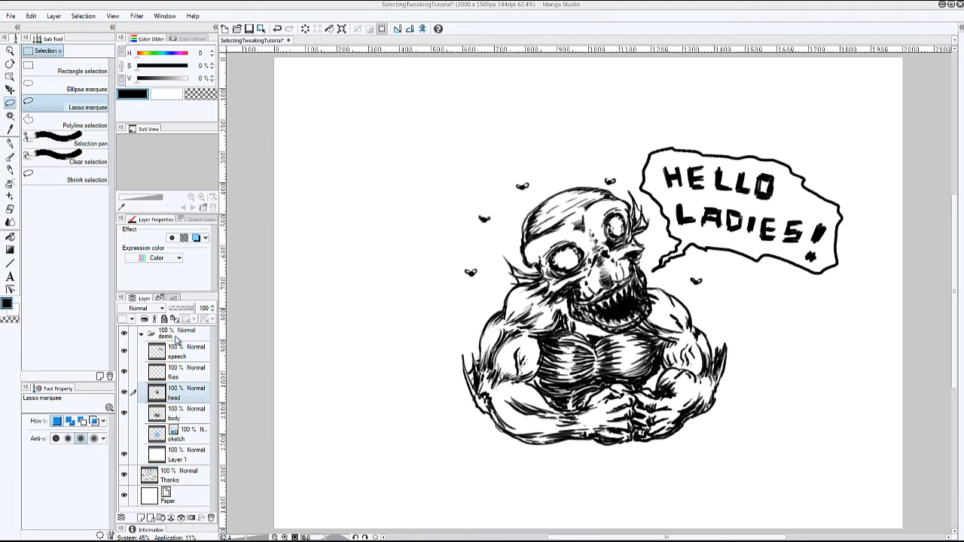
- Make the demo layer folder active, draw a rectangular selection around the whole monster and speech bubble, and collapse the folder
click(141, 337)
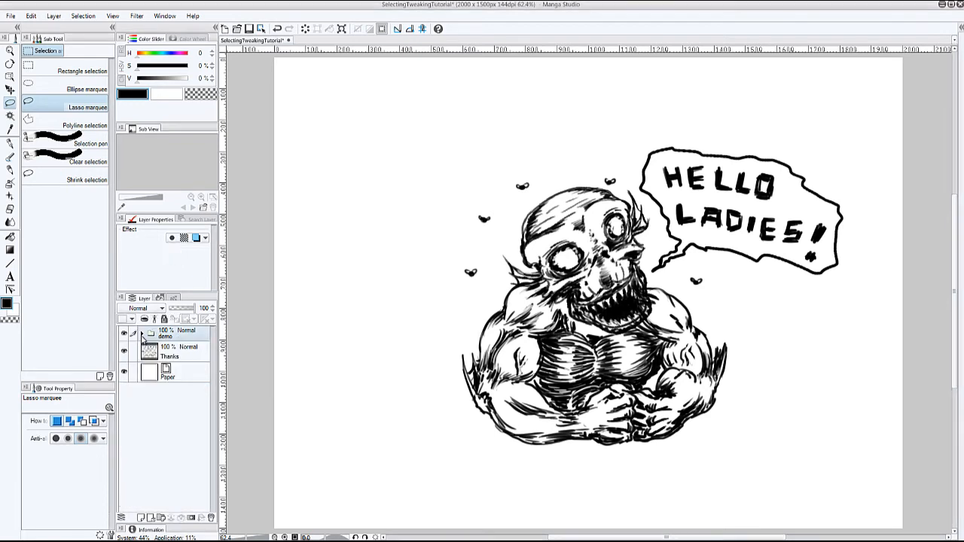
click(141, 337)
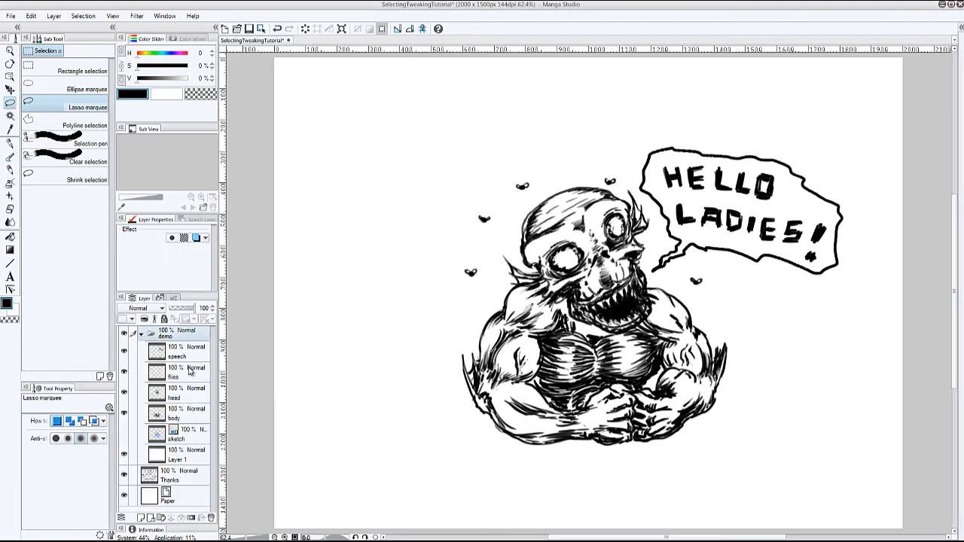
click(141, 337)
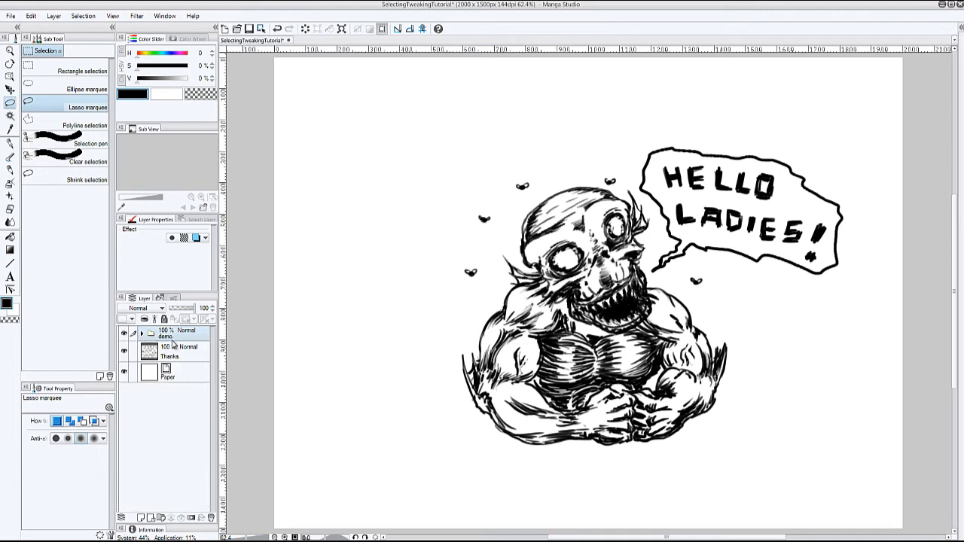
click(142, 334)
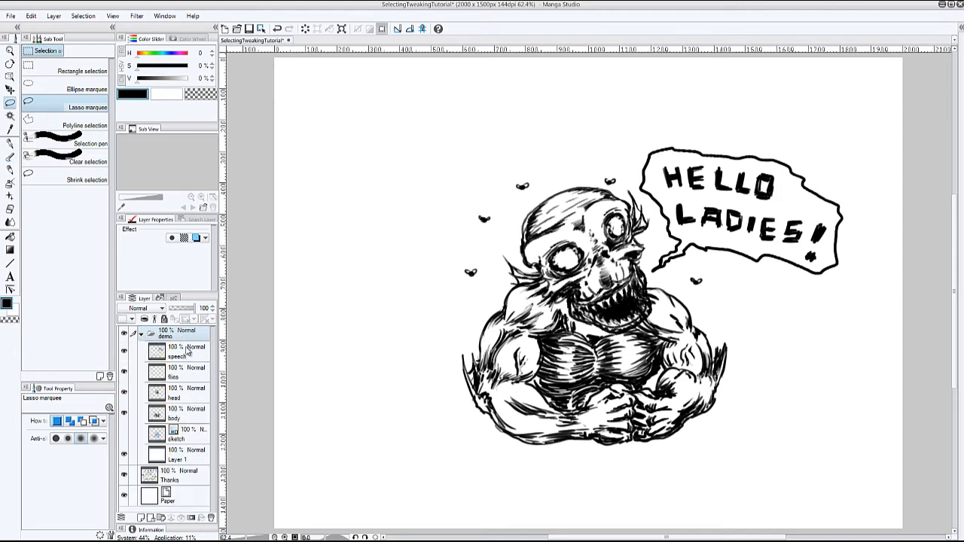
click(45, 69)
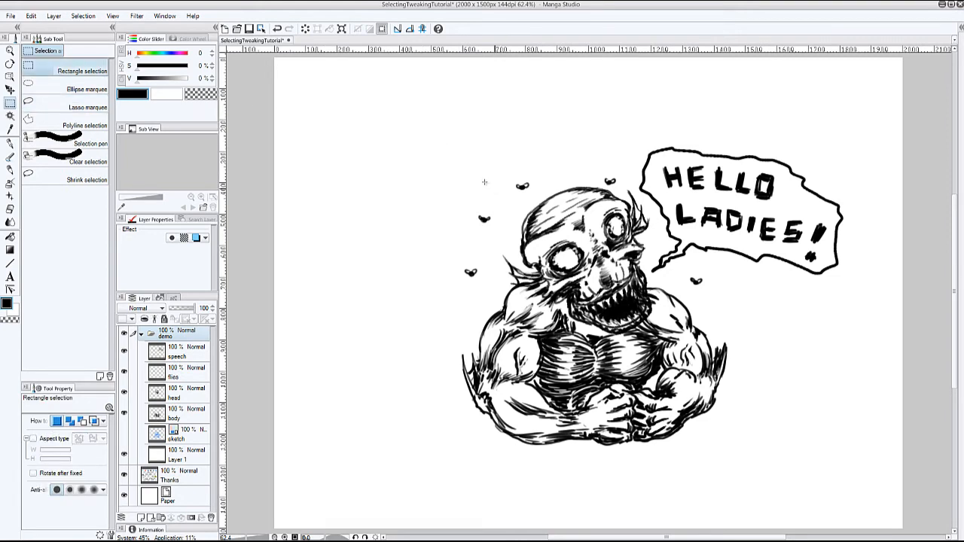
drag(407, 121, 859, 473)
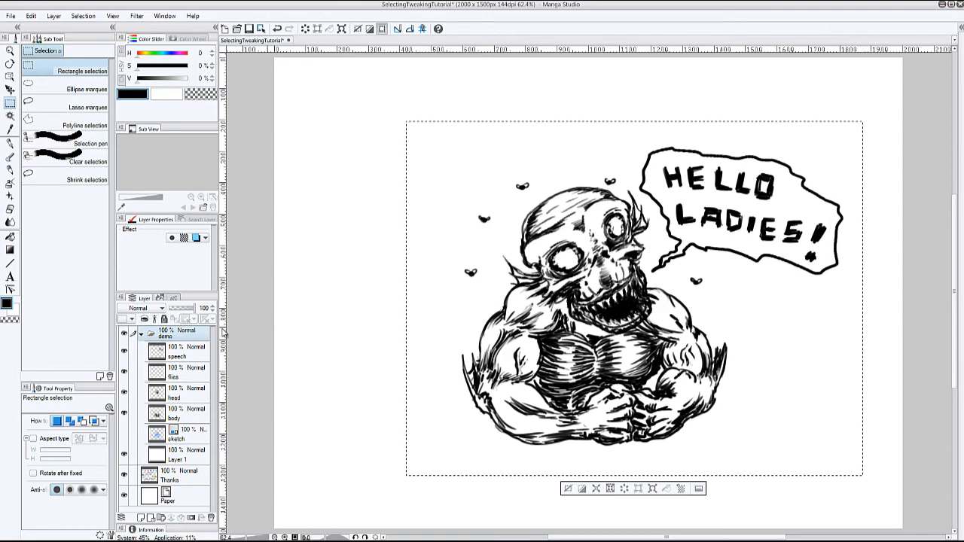
click(140, 333)
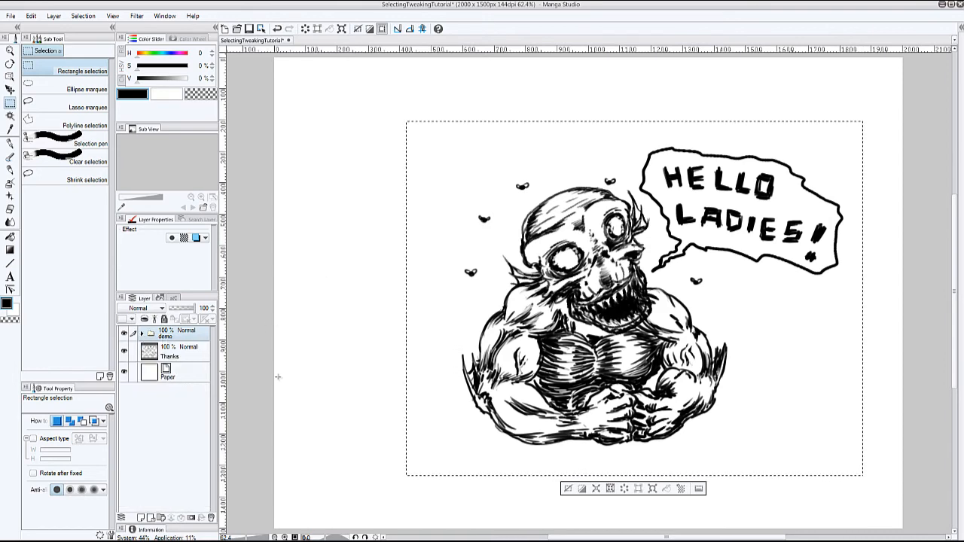
click(653, 488)
drag(407, 121, 554, 235)
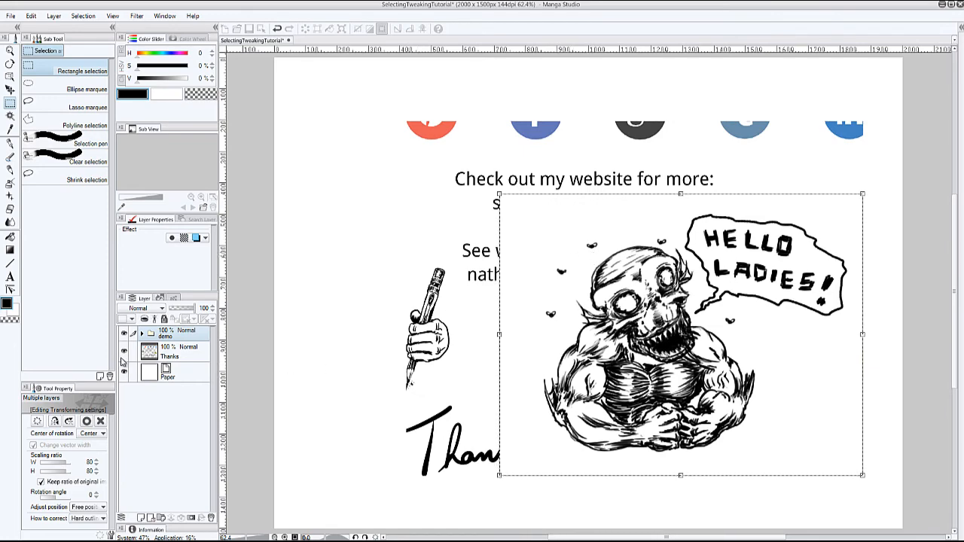
click(167, 369)
click(482, 202)
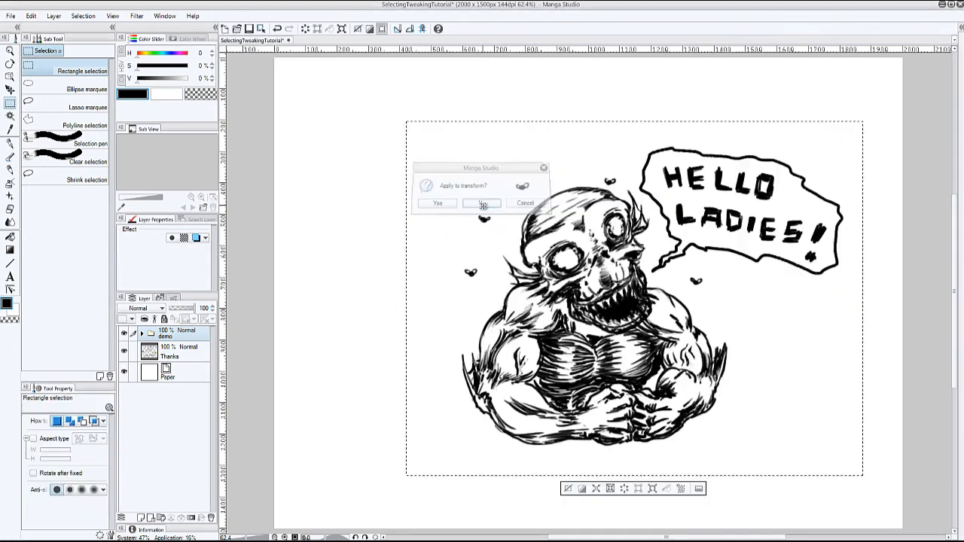
- Hide the Thanks layer beneath the demo folder
click(125, 352)
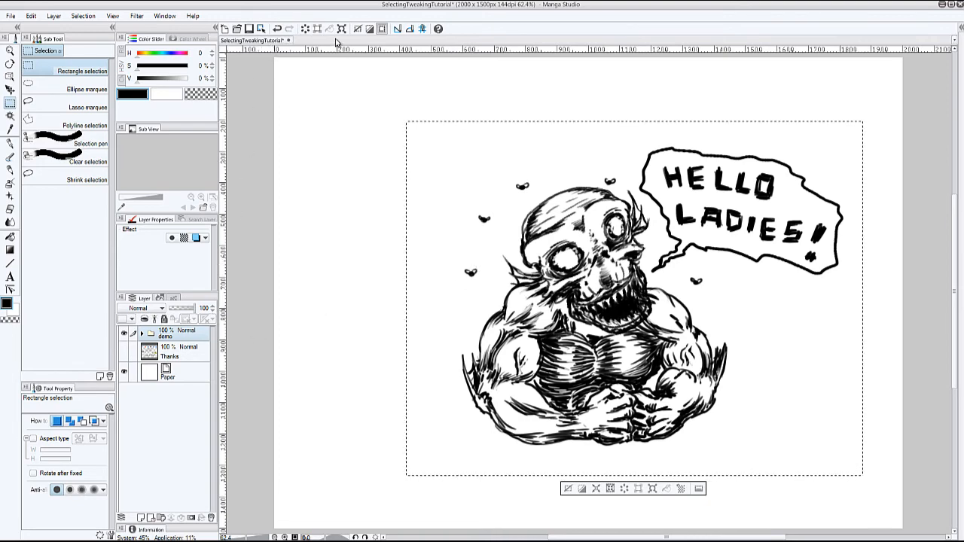
- Try scaling the demo folder's selected artwork to 68%, moving it up and left, and rotating it 18 degrees; discard the transform
key(ctrl+t)
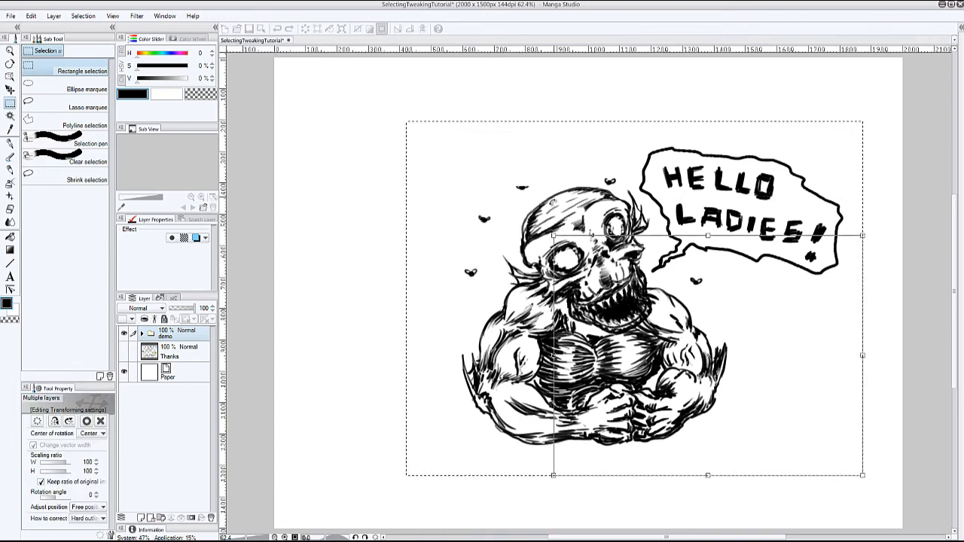
drag(420, 132, 554, 235)
drag(662, 279, 533, 198)
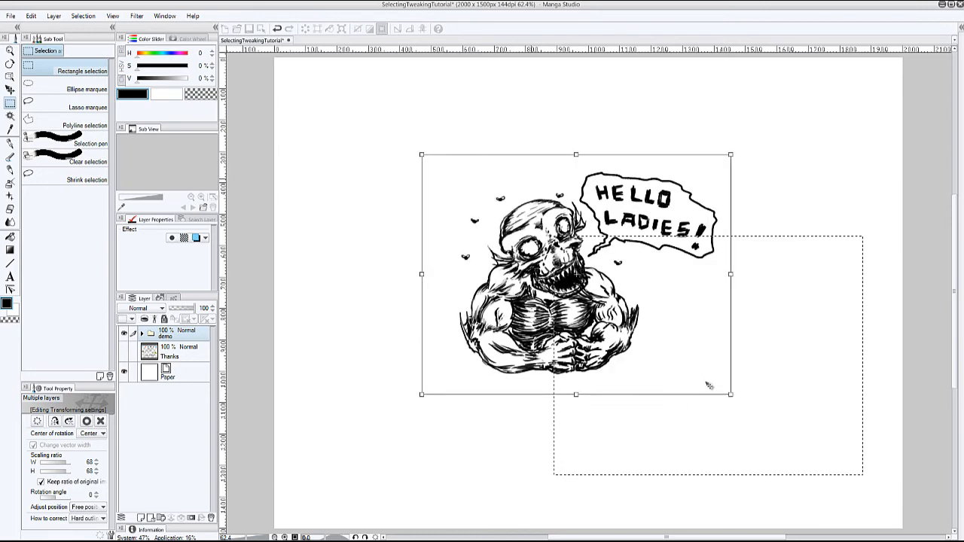
drag(738, 389, 688, 439)
drag(622, 476, 622, 476)
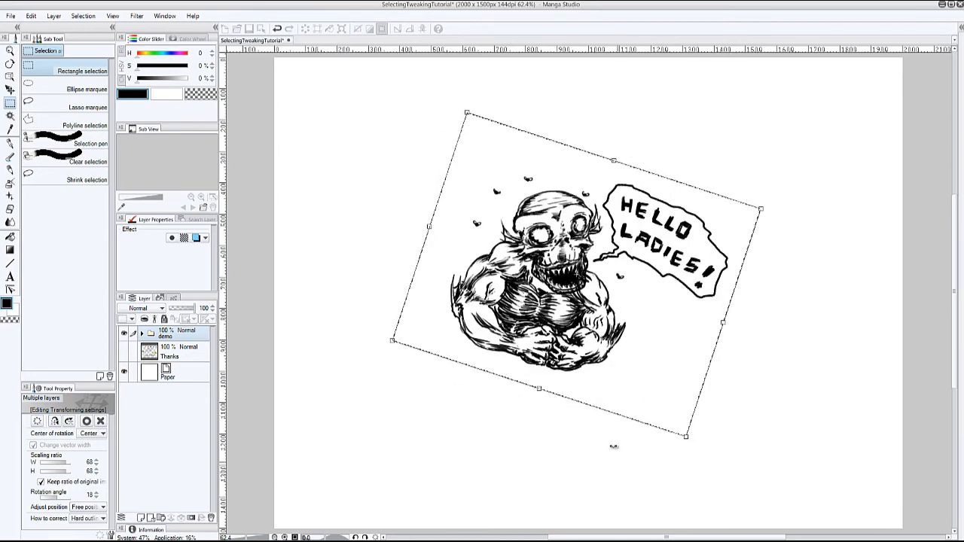
click(9, 104)
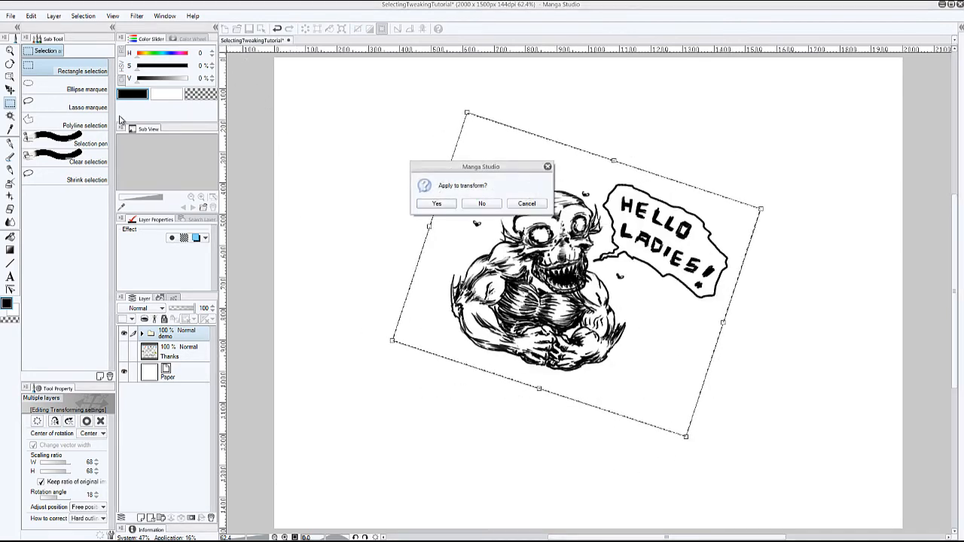
click(487, 204)
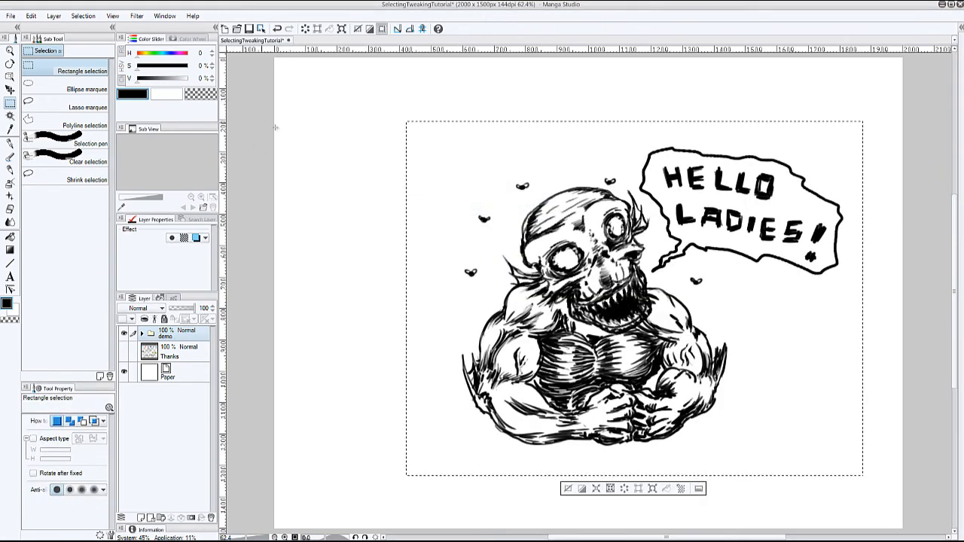
- Warp the demo folder with Mesh Transformation, shifting the upper-left and lower-right inner points inward and the left bottom-edge point upward, and apply it
click(30, 16)
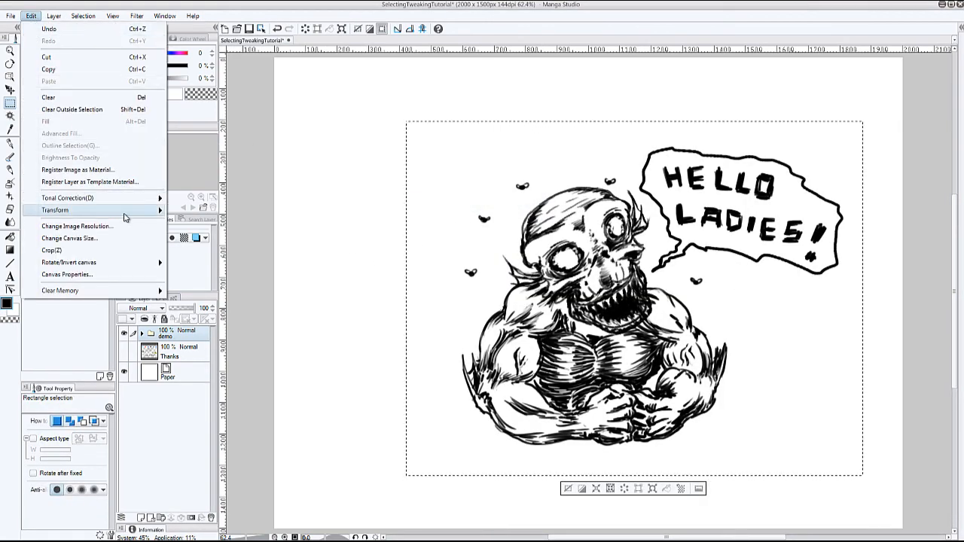
mouse_move(125, 212)
click(245, 270)
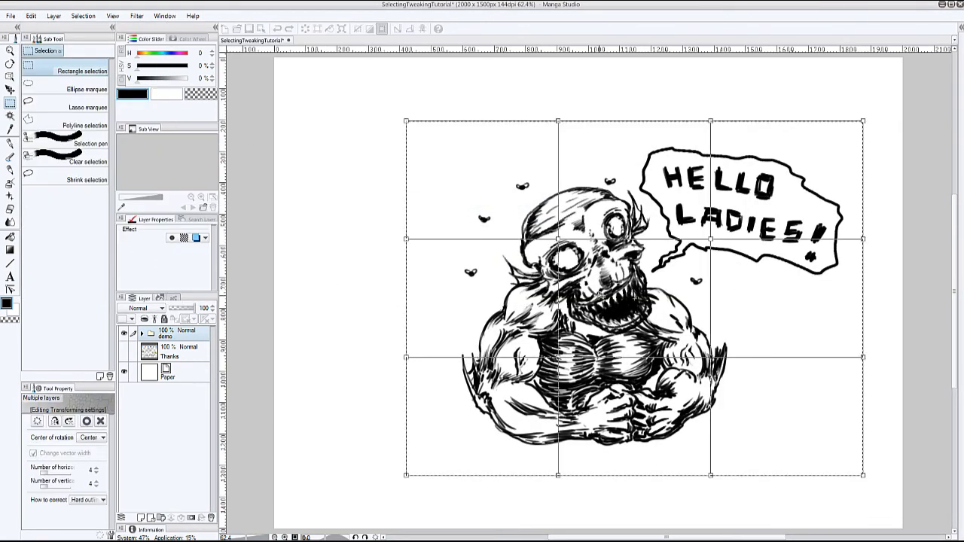
drag(558, 240, 602, 256)
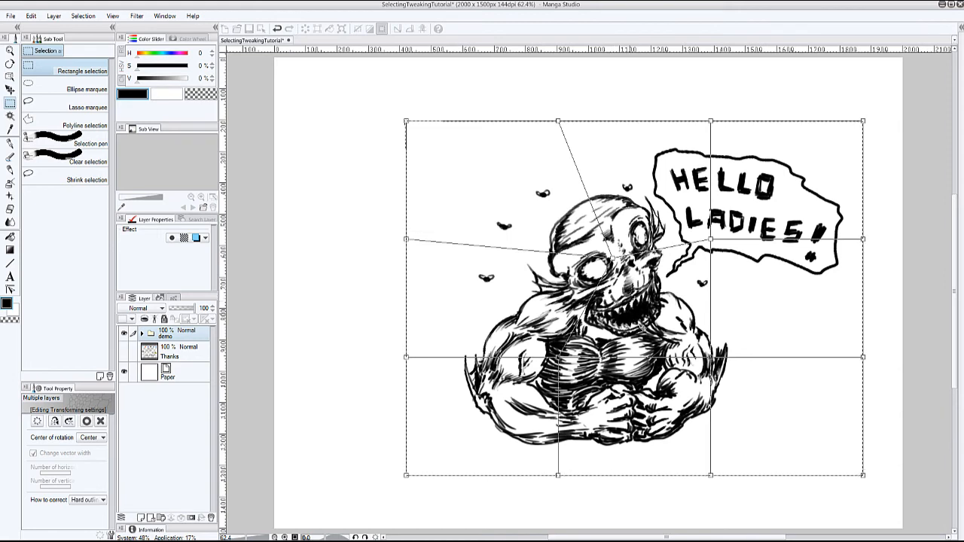
drag(711, 357, 678, 342)
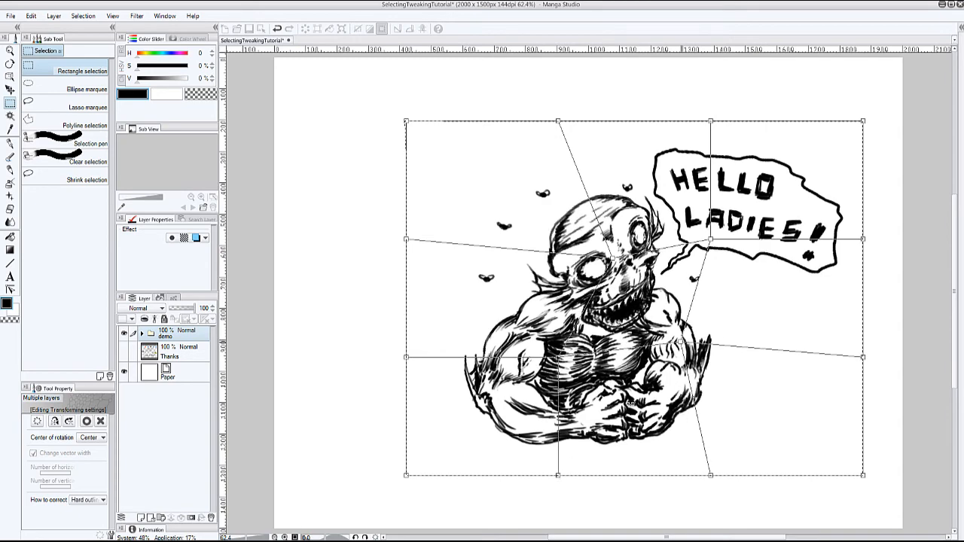
drag(558, 476, 596, 426)
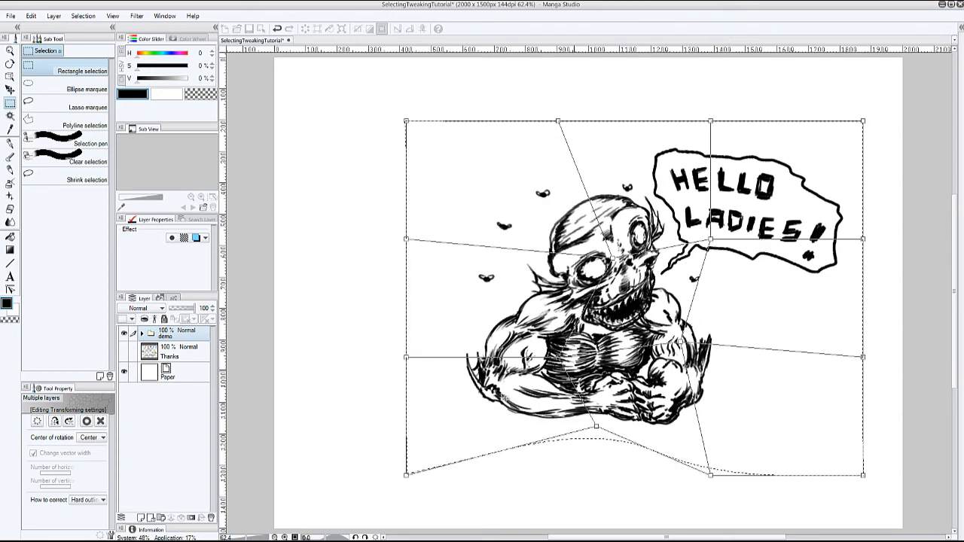
click(144, 337)
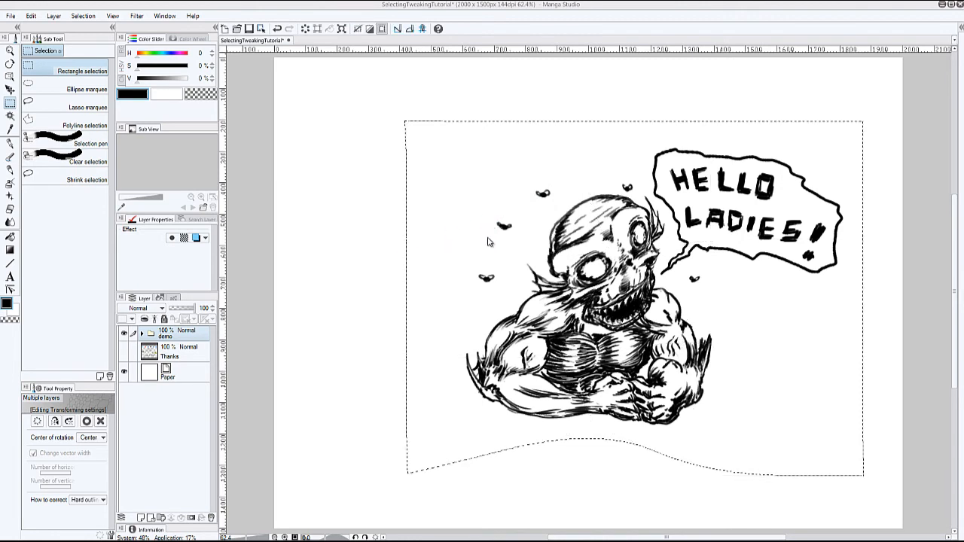
- Expand the demo folder and toggle the visibility of the flies and body layers to inspect how each layer was transformed
click(140, 336)
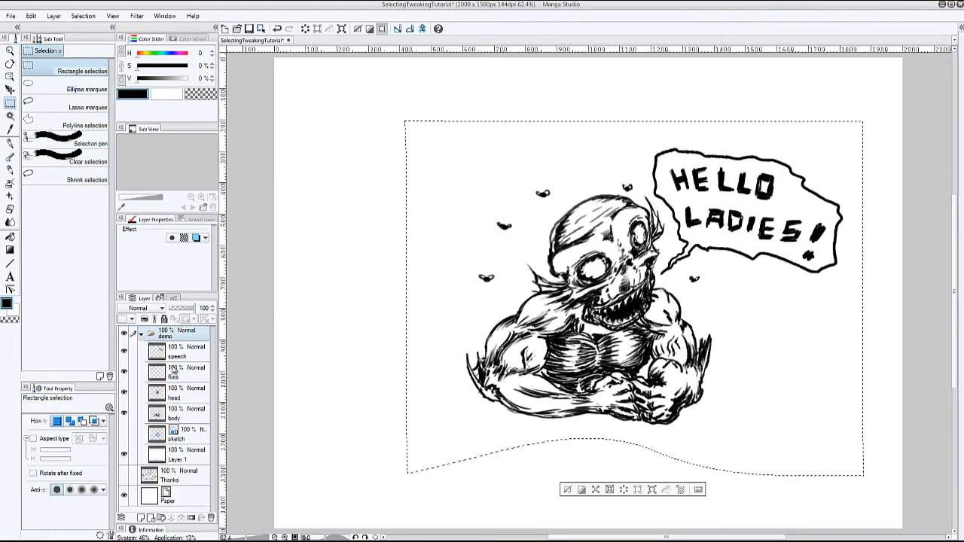
click(124, 373)
click(124, 372)
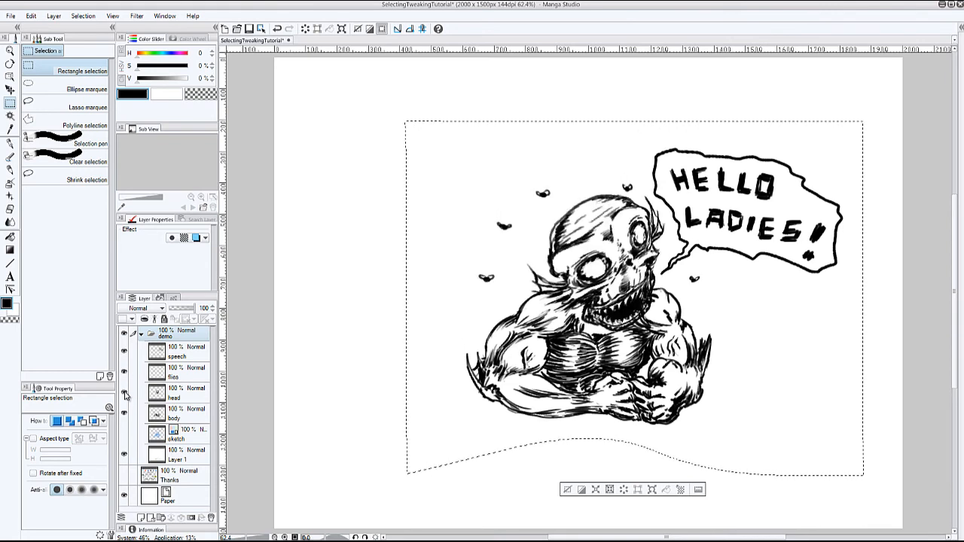
click(124, 413)
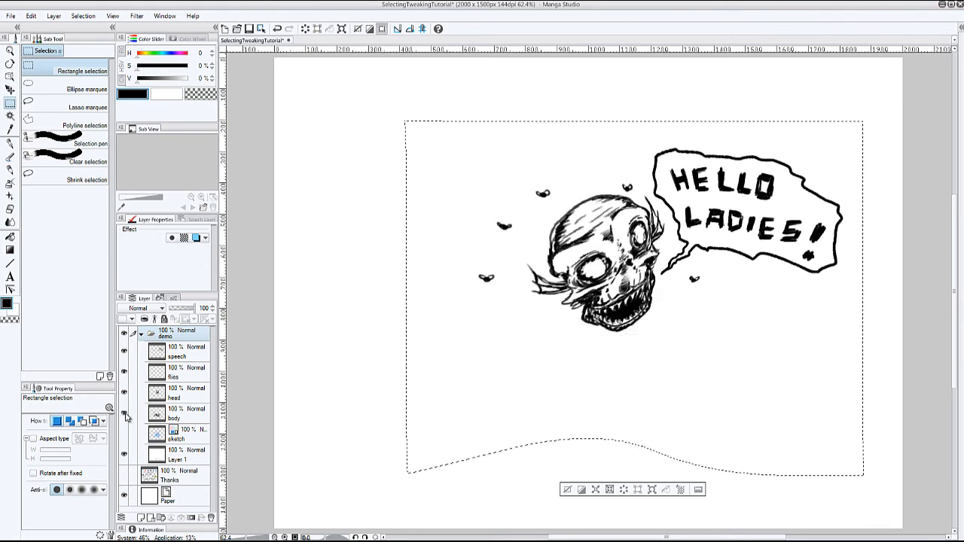